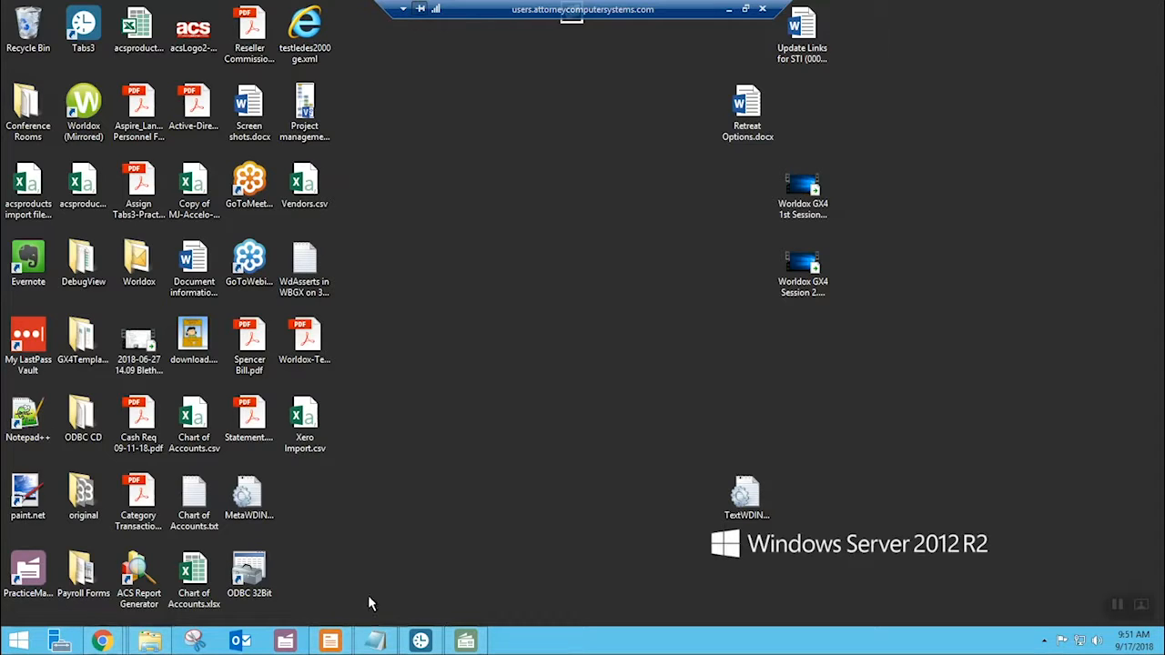
- In General Ledger, make sure the Client Cost Advances account is marked as an Advanced Client Costs Account and save it
{"action": "left_click", "coordinate": [330, 642]}
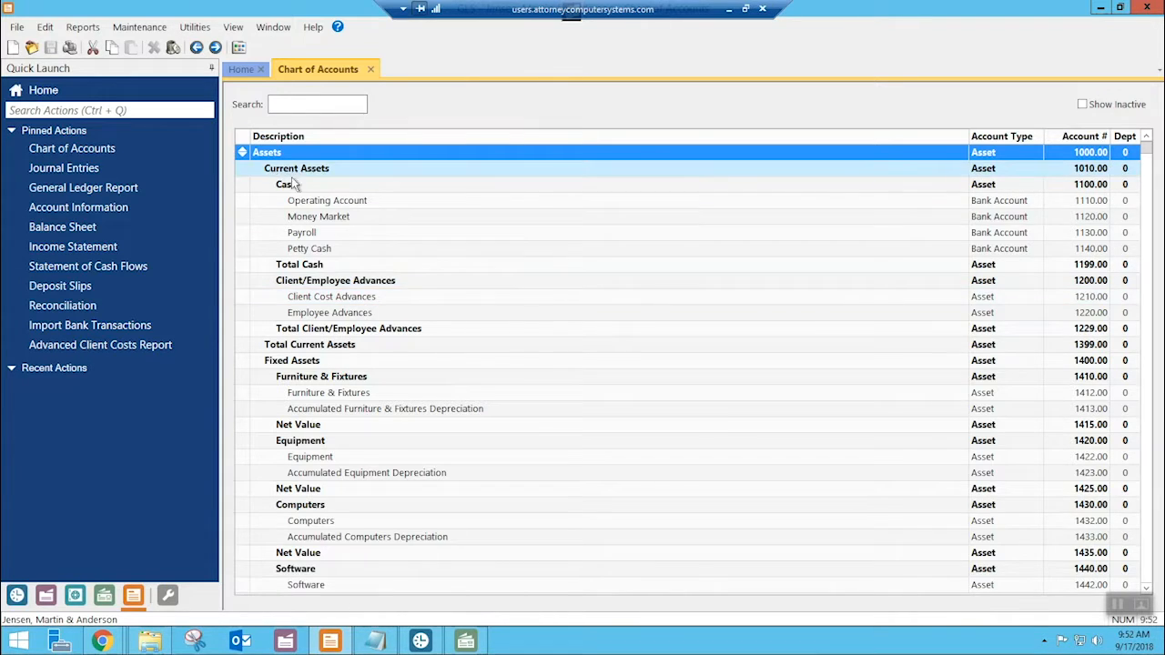
{"action": "double_click", "coordinate": [306, 299]}
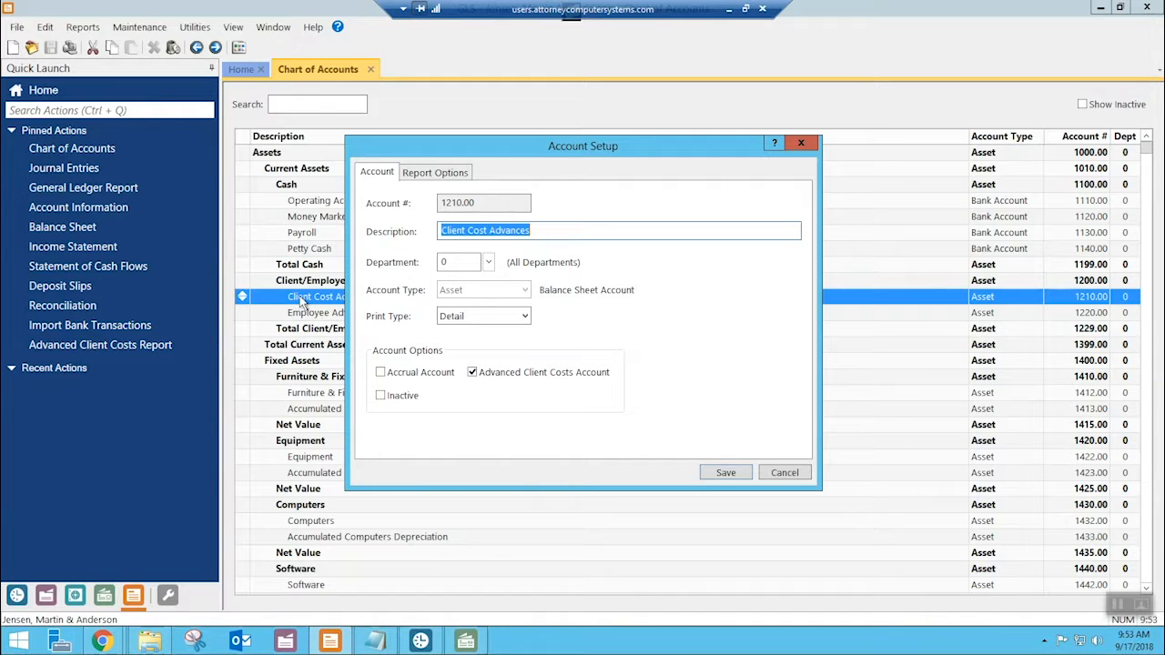
{"action": "left_click", "coordinate": [472, 373]}
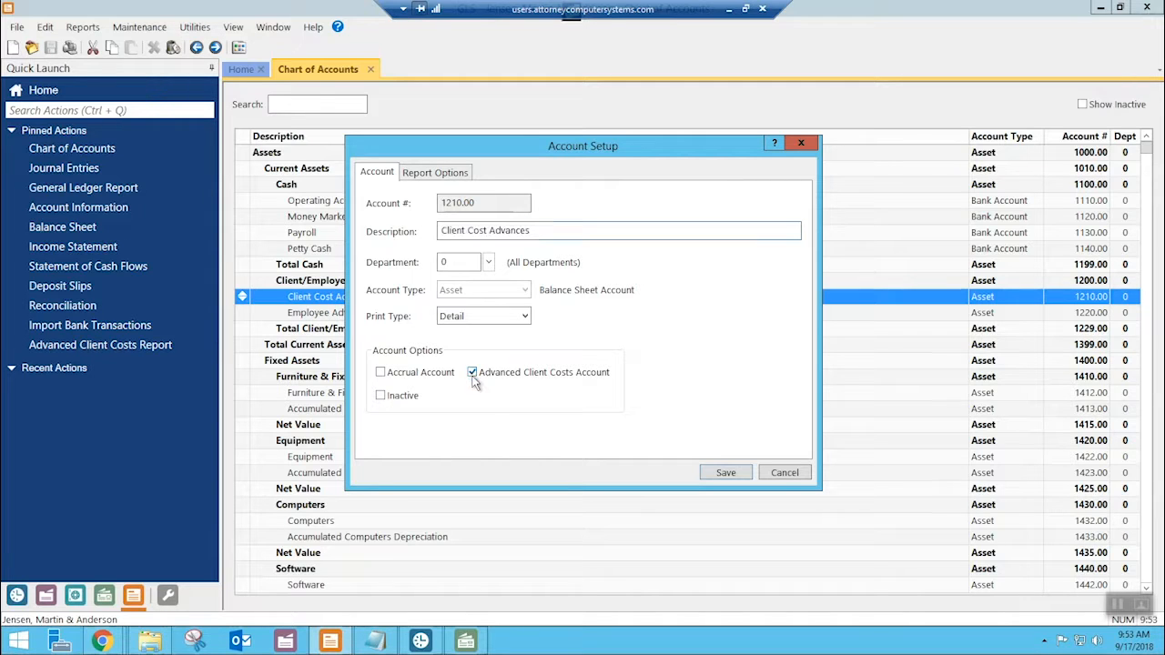
{"action": "left_click", "coordinate": [473, 372]}
{"action": "left_click", "coordinate": [726, 474]}
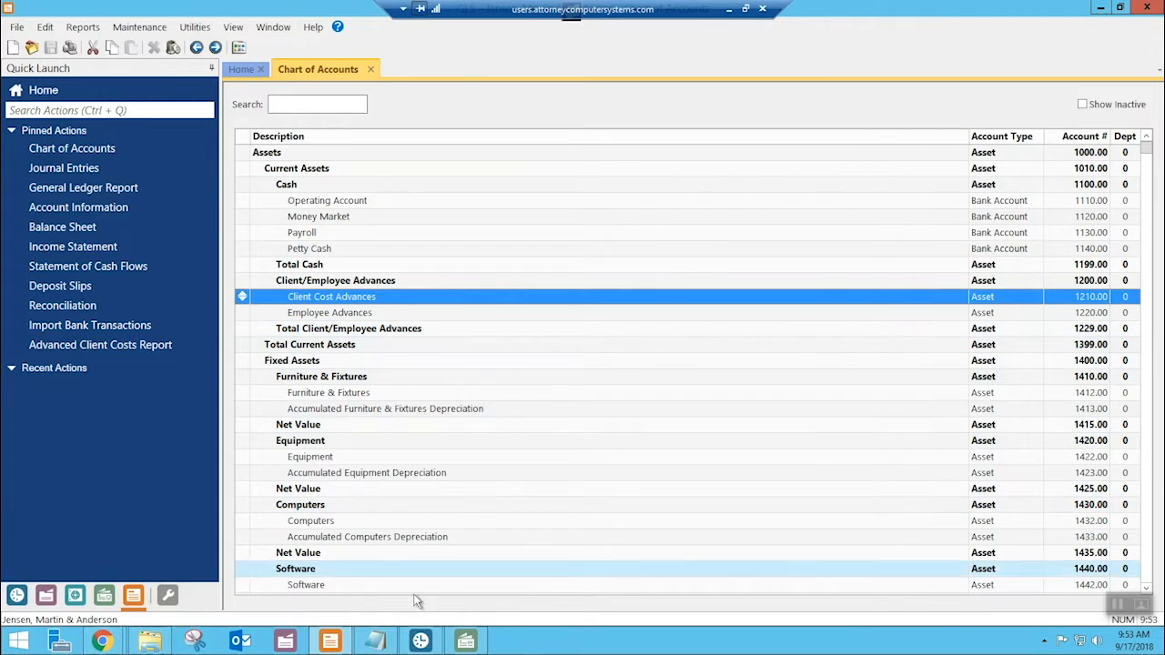
- Switch to Tabs3 and open the GLS Integration Setup
{"action": "left_click", "coordinate": [421, 642]}
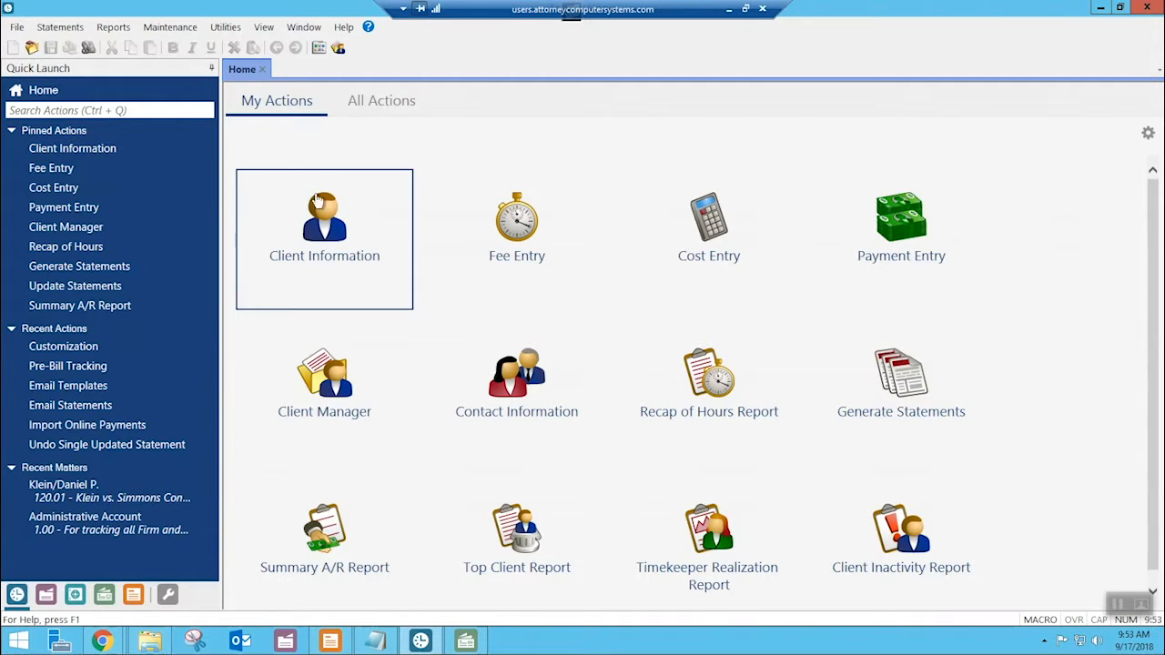
{"action": "left_click", "coordinate": [46, 110]}
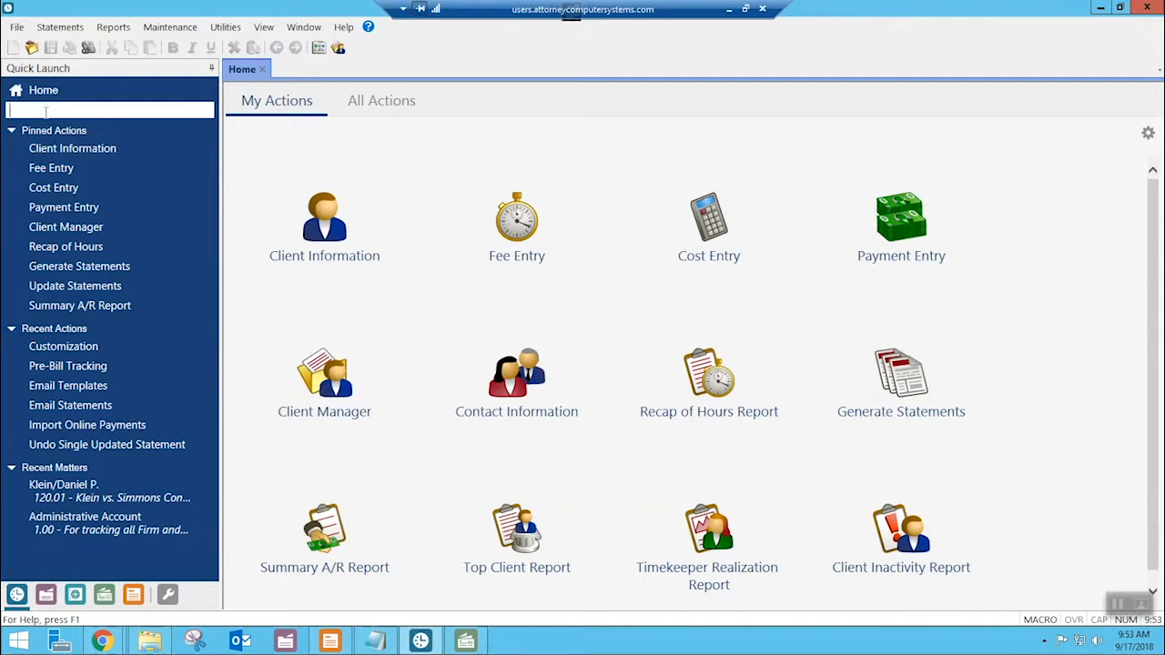
{"action": "type", "text": "gl inte"}
{"action": "left_click", "coordinate": [169, 27]}
{"action": "mouse_move", "coordinate": [173, 82]}
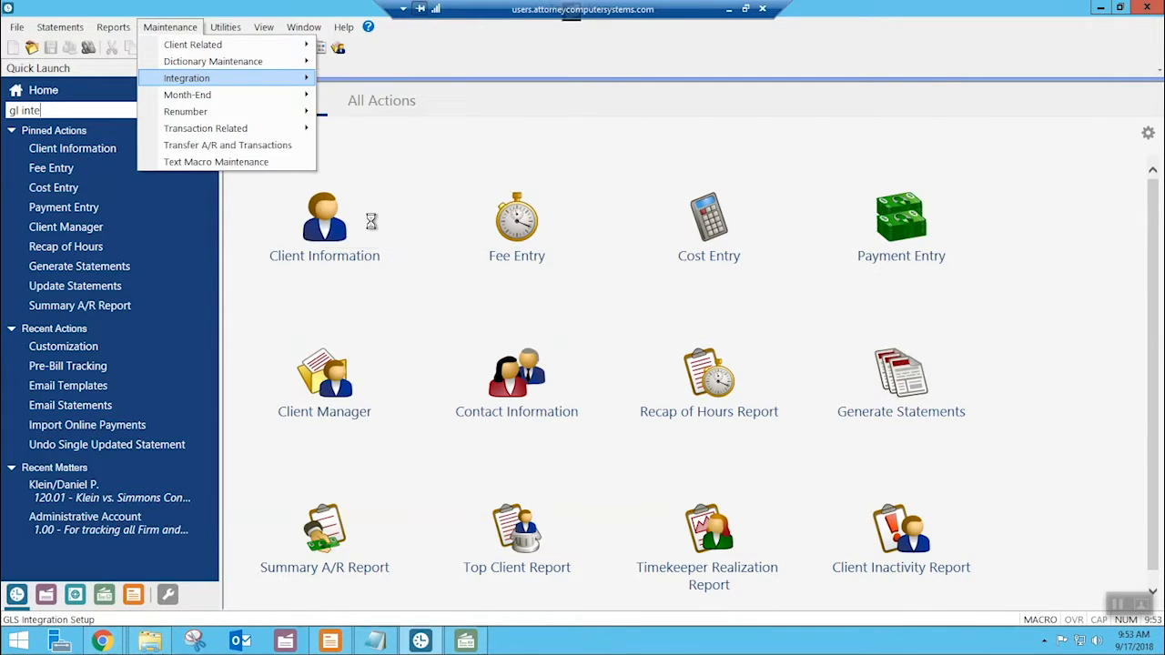
{"action": "left_click", "coordinate": [374, 220]}
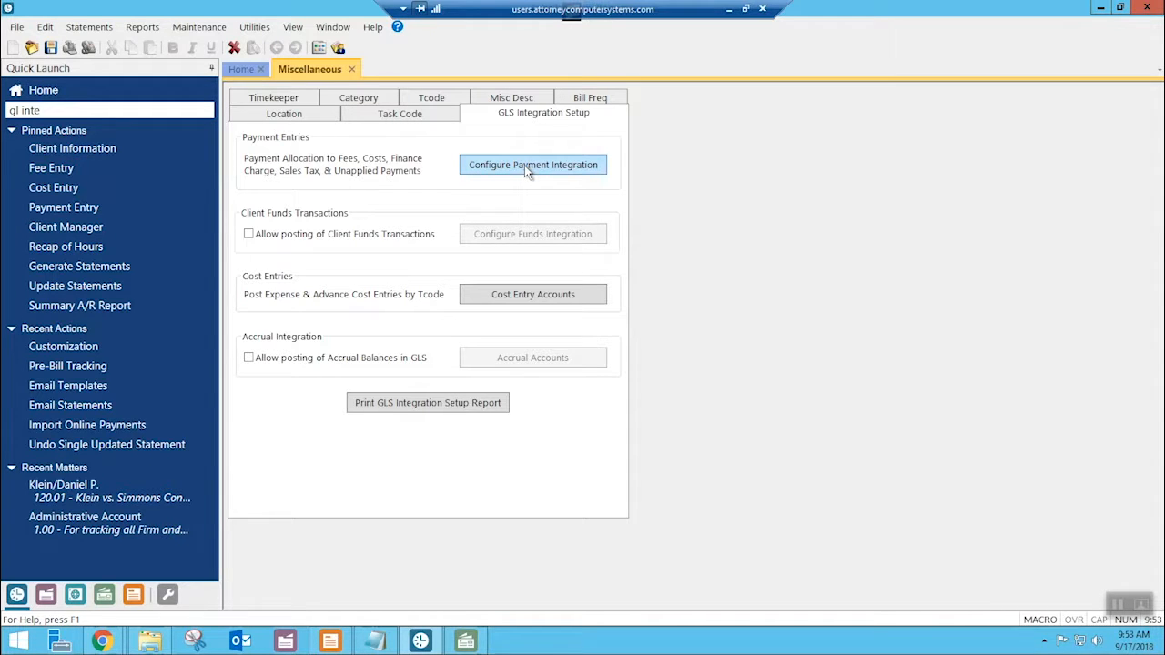
- Review the debit account, credit account and journal assigned to All Other Advances in the payment integration's cost accounts
{"action": "left_click", "coordinate": [528, 172]}
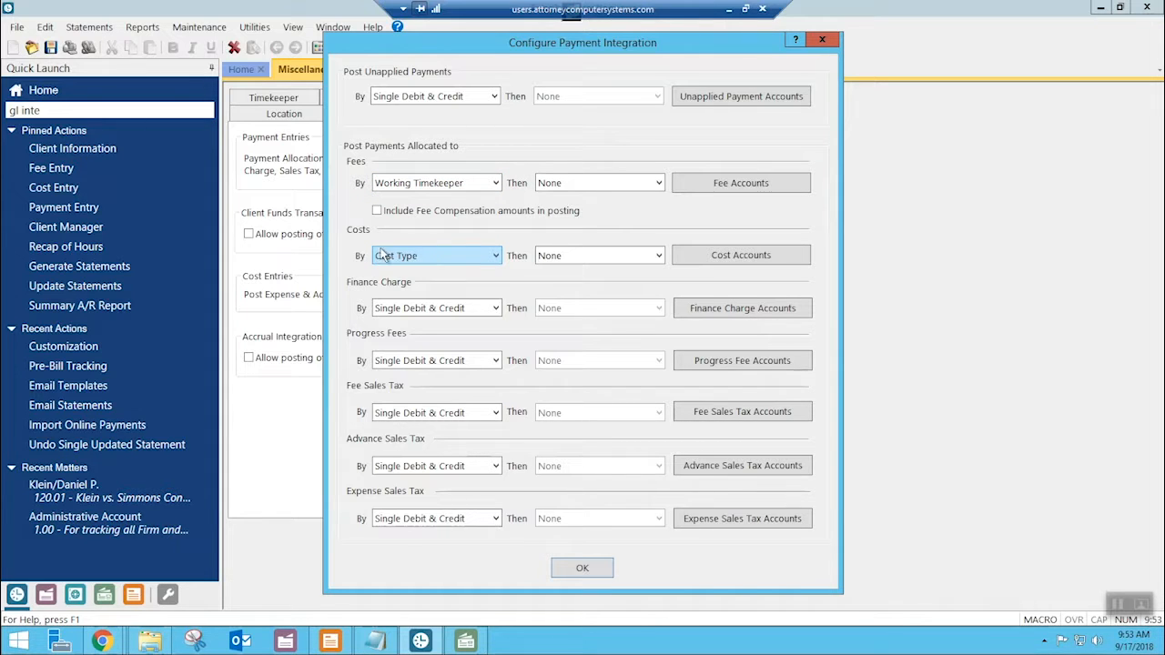
{"action": "left_click", "coordinate": [689, 260]}
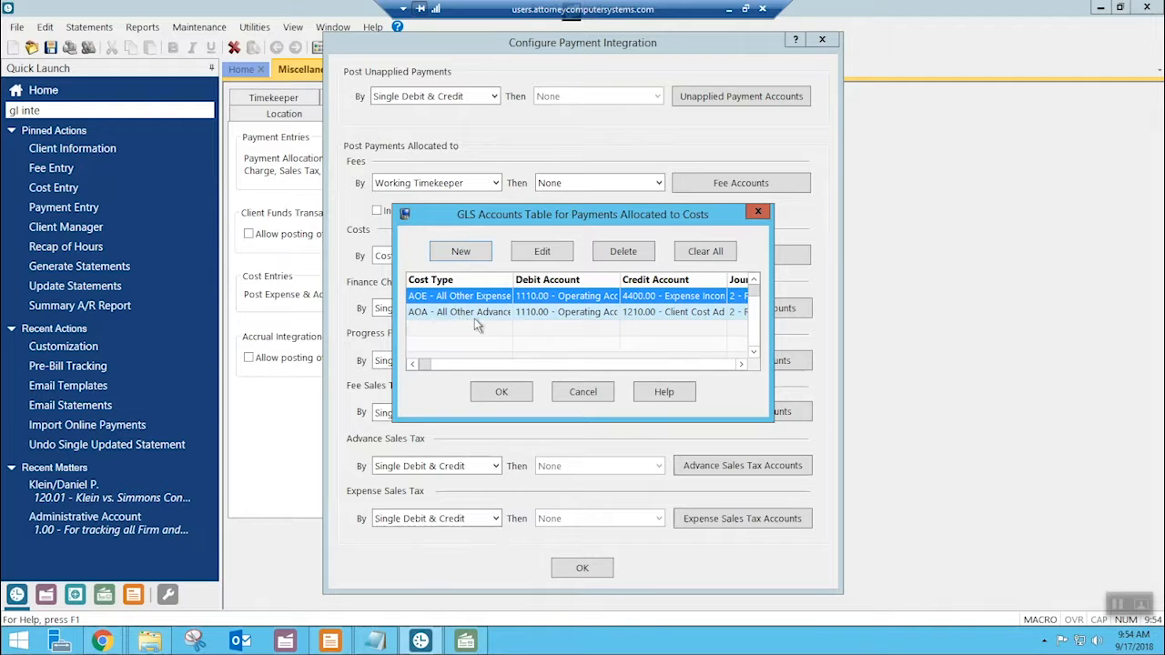
{"action": "double_click", "coordinate": [678, 314]}
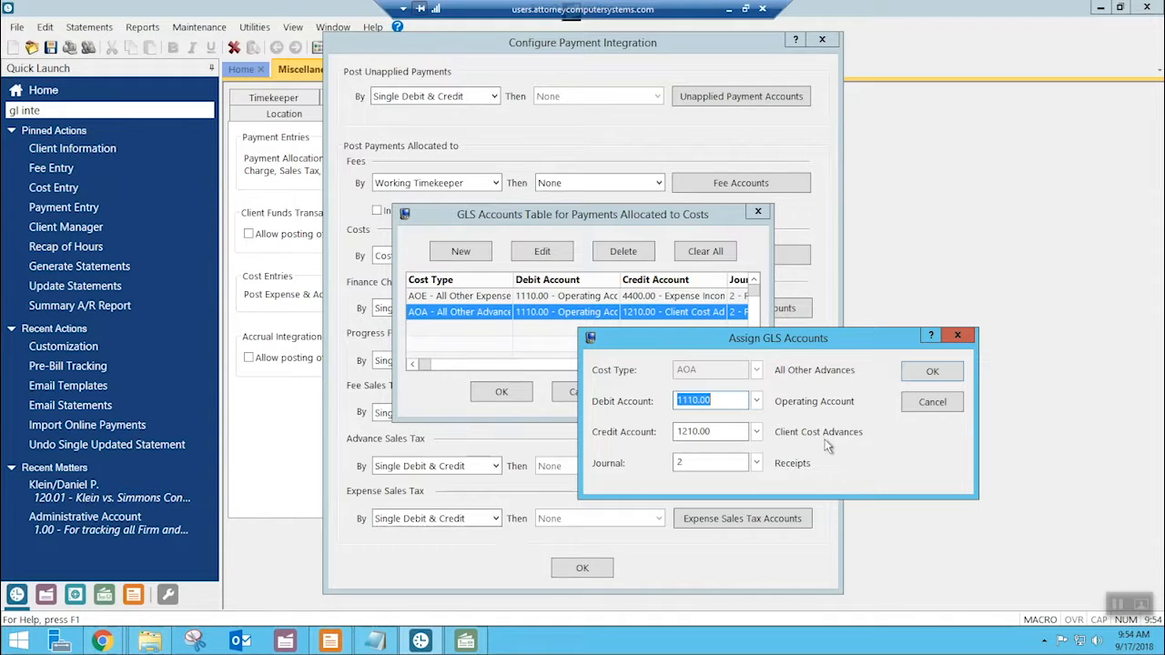
{"action": "left_click", "coordinate": [922, 379]}
{"action": "left_click", "coordinate": [512, 394]}
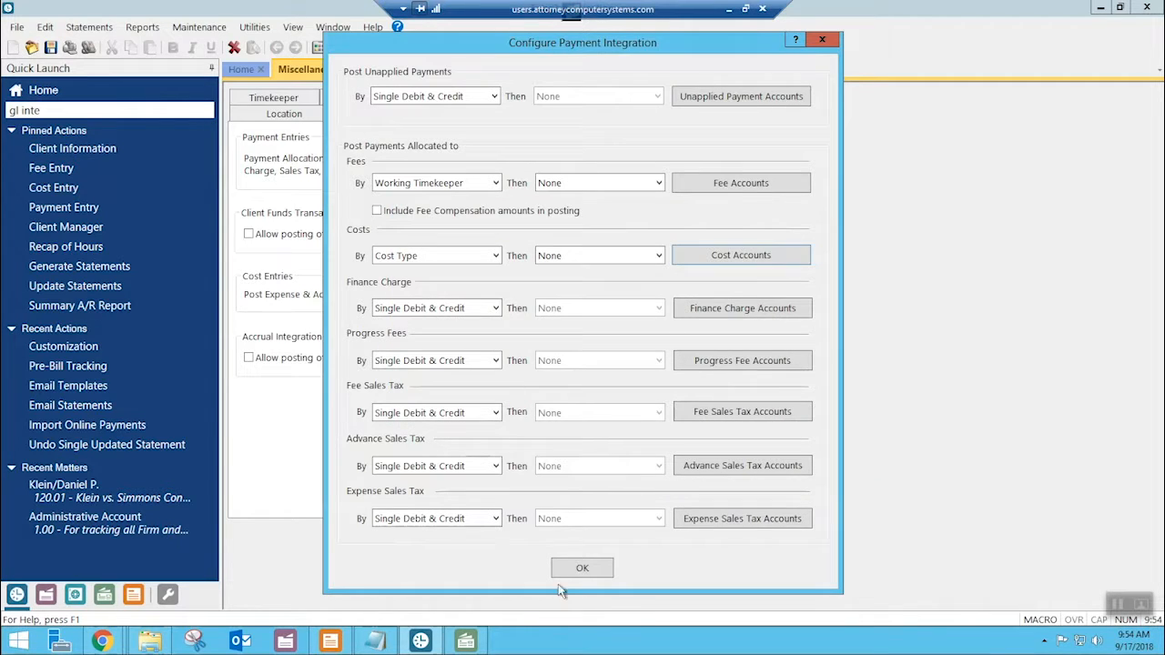
{"action": "left_click", "coordinate": [582, 569]}
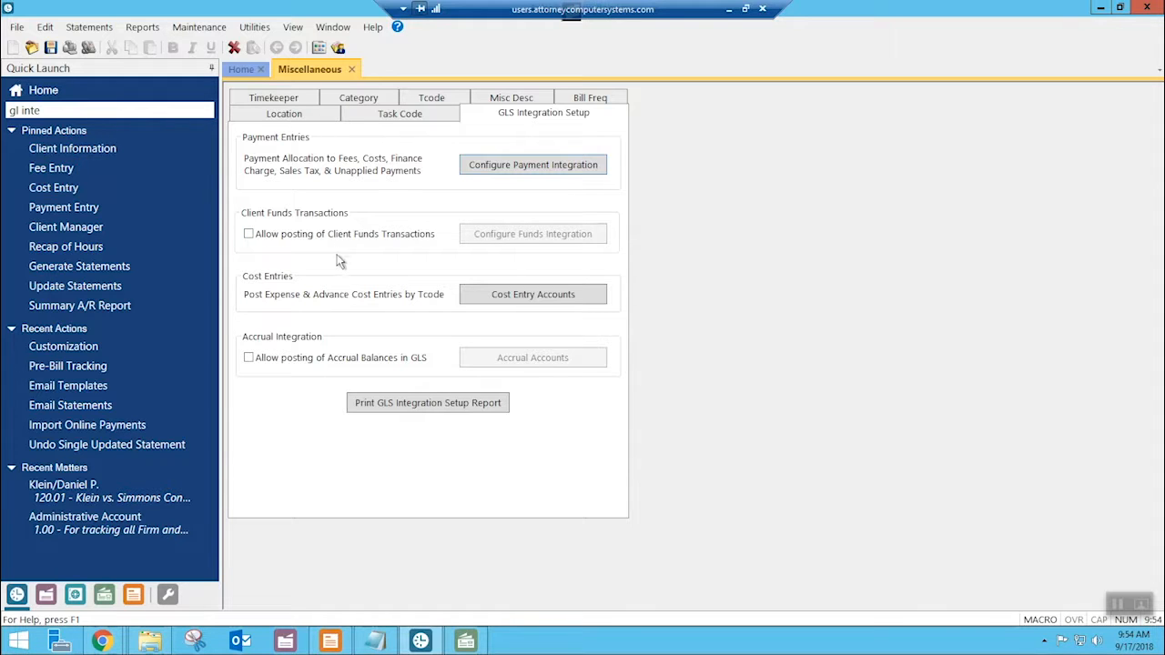
- Switch to Accounts Payable (APS) and start its Customization utility
{"action": "left_click", "coordinate": [462, 641]}
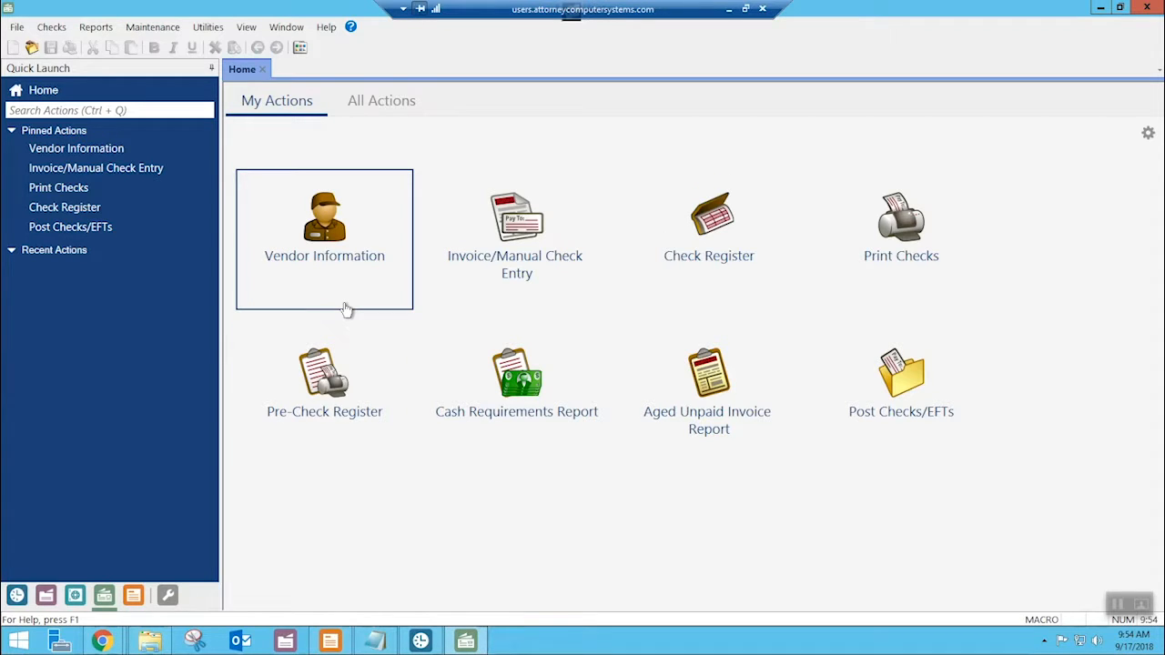
{"action": "left_click", "coordinate": [208, 26]}
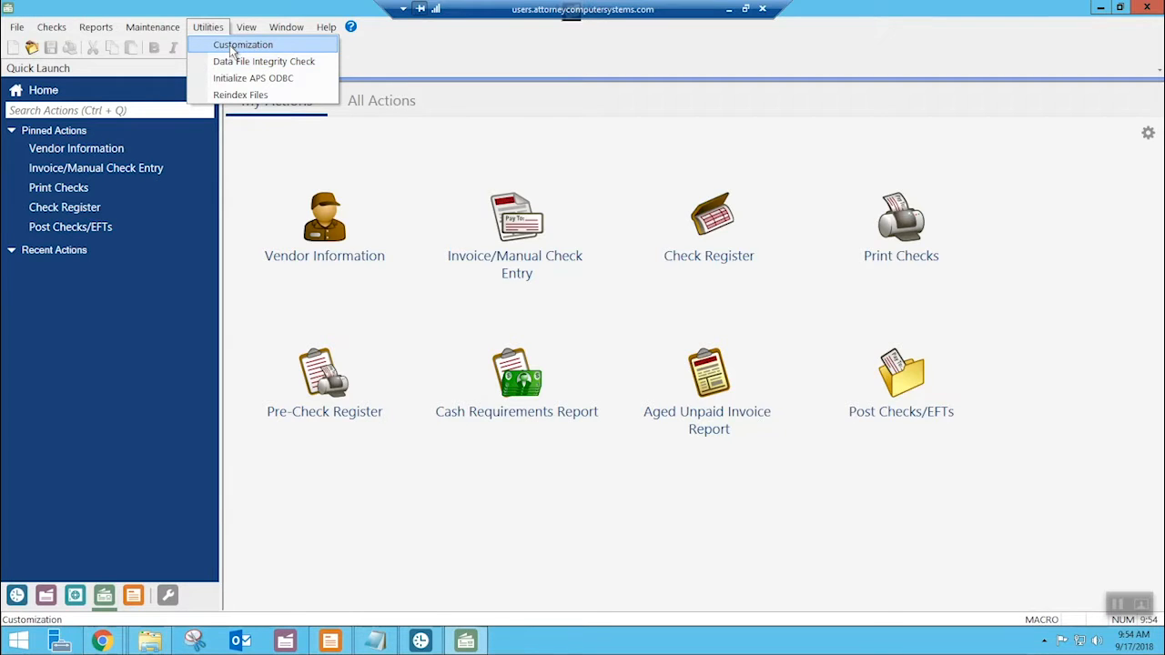
{"action": "left_click", "coordinate": [233, 47]}
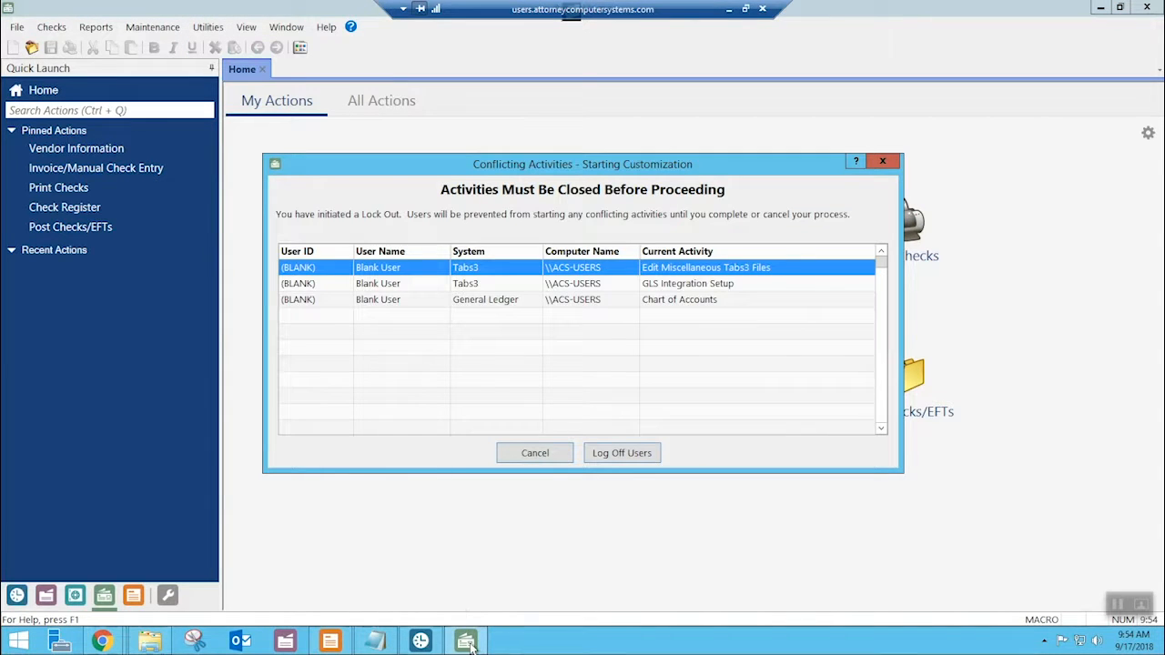
- Close the GLS Integration Setup in Tabs3 and the Chart of Accounts in General Ledger, returning to Customization in Accounts Payable
{"action": "mouse_move", "coordinate": [469, 648]}
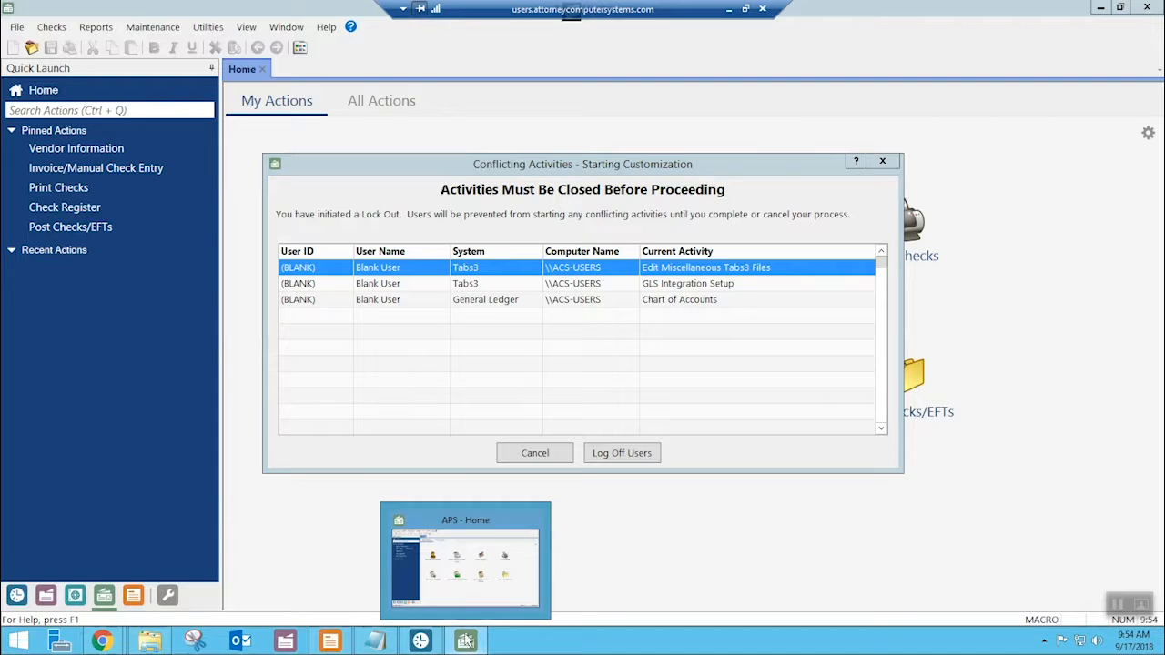
{"action": "left_click", "coordinate": [422, 636]}
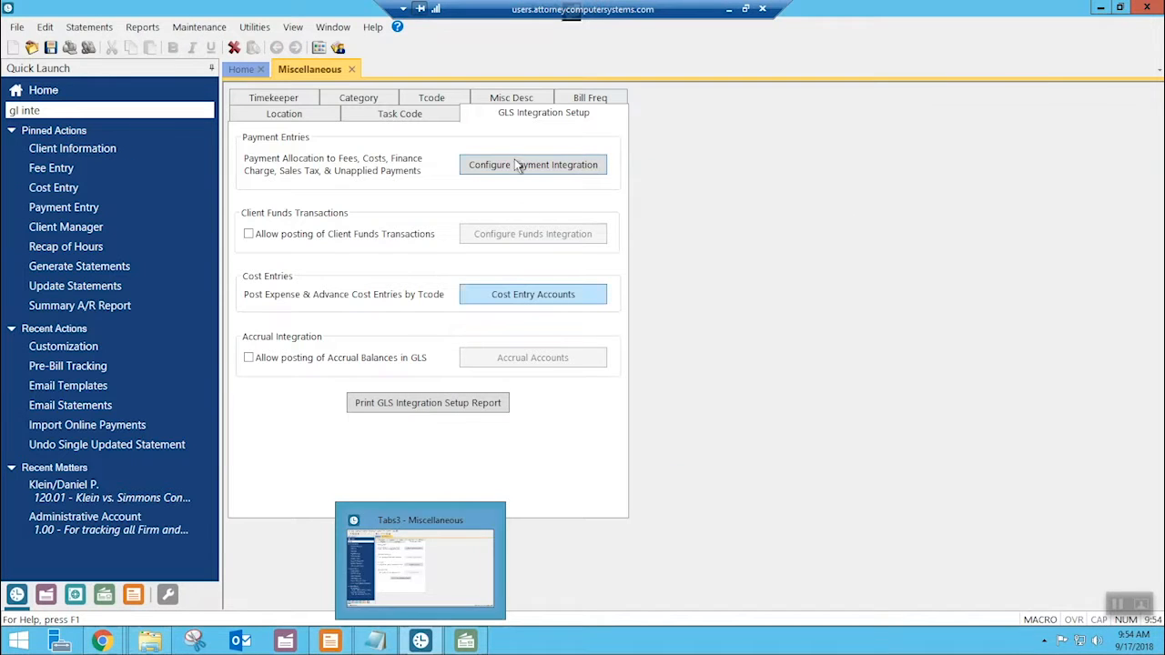
{"action": "left_click", "coordinate": [354, 69]}
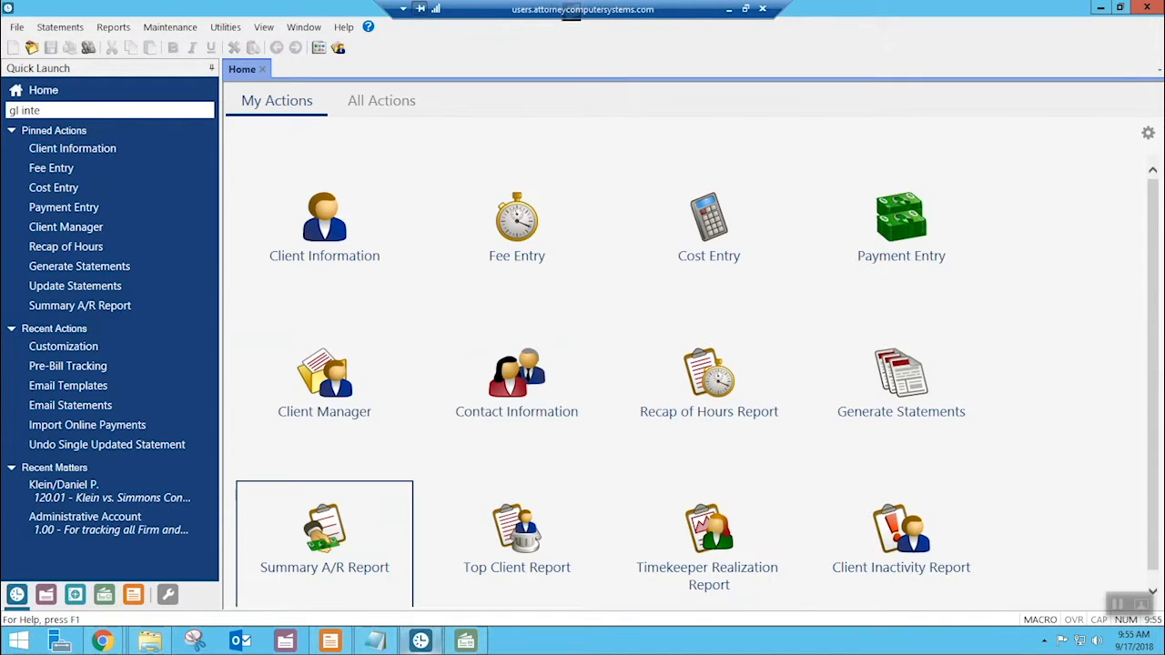
{"action": "left_click", "coordinate": [332, 641]}
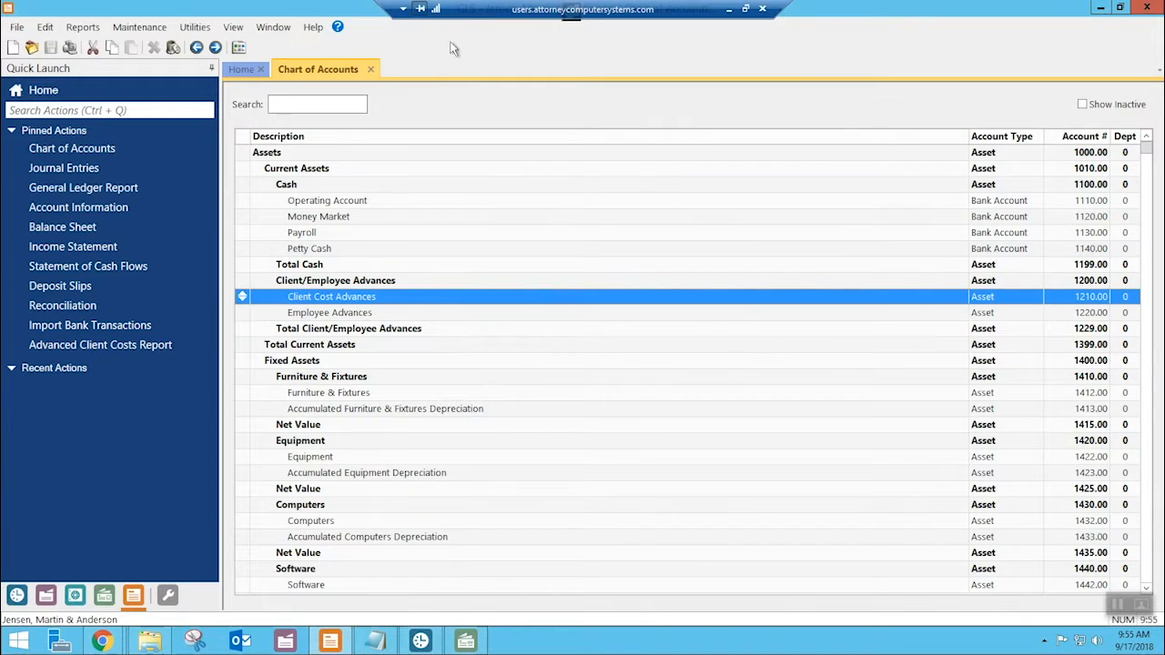
{"action": "left_click", "coordinate": [370, 70]}
{"action": "left_click", "coordinate": [466, 642]}
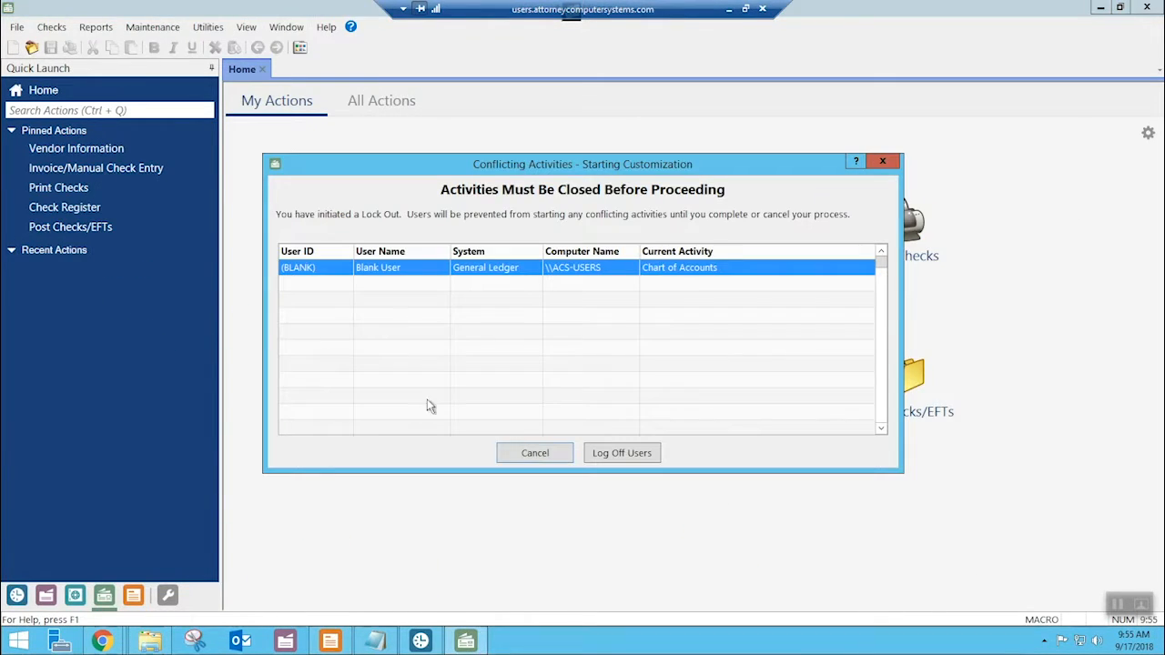
{"action": "left_click", "coordinate": [406, 268]}
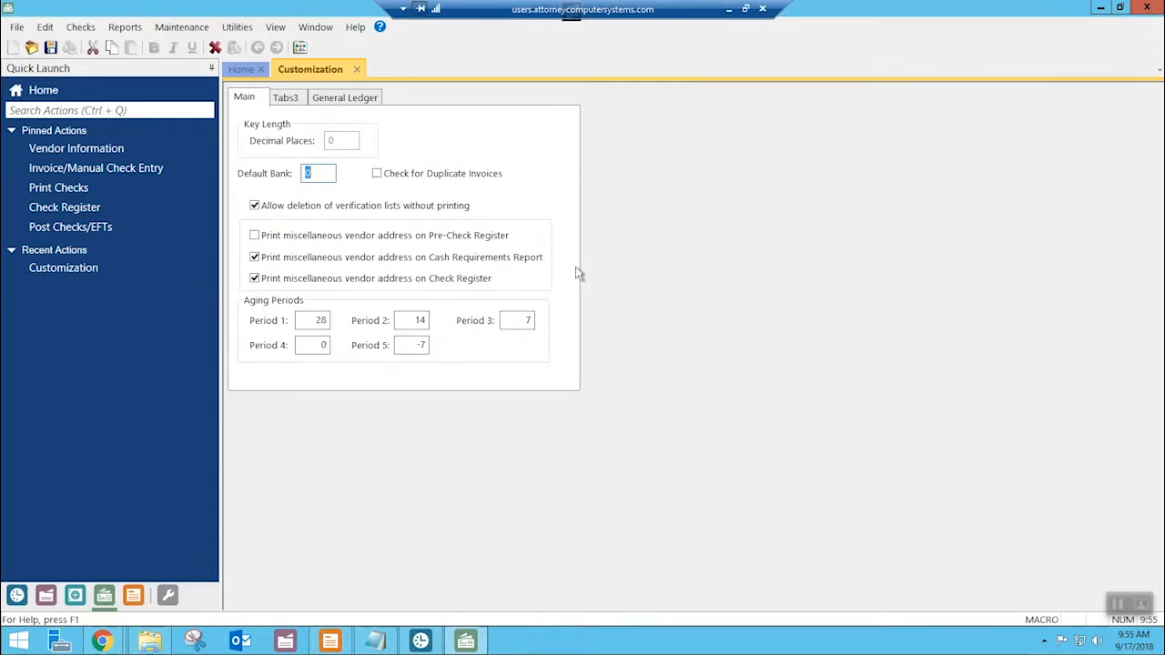
- Review the Tabs3 and General Ledger integration options in the Accounts Payable customization, closing it without changes
{"action": "left_click", "coordinate": [284, 99]}
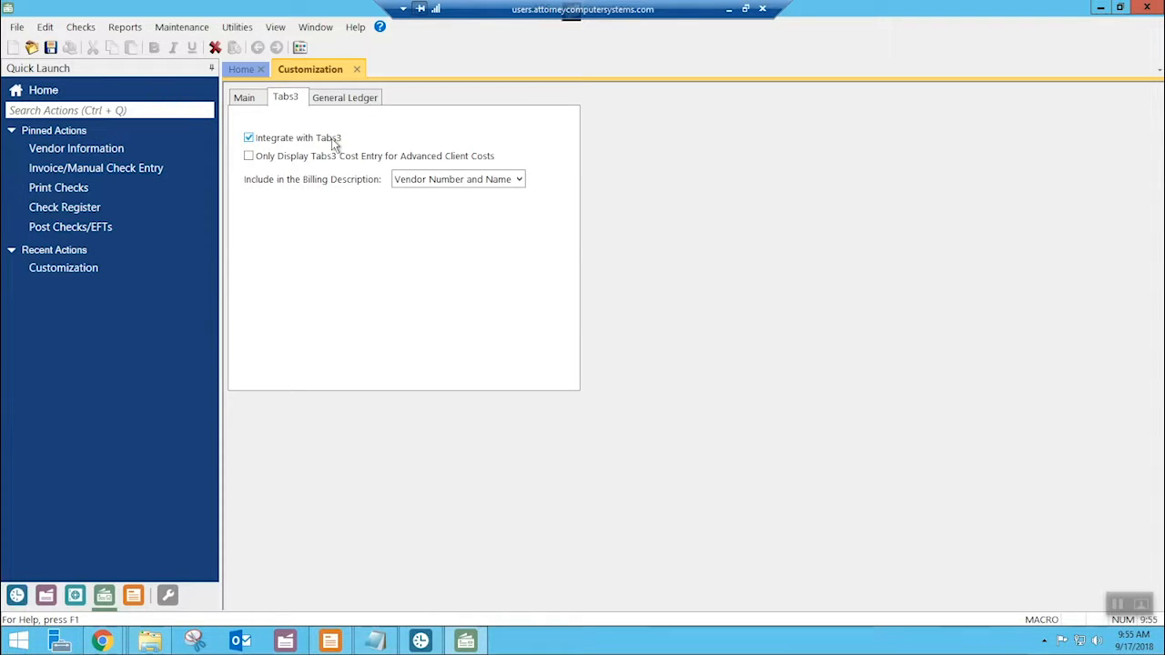
{"action": "left_click", "coordinate": [338, 100]}
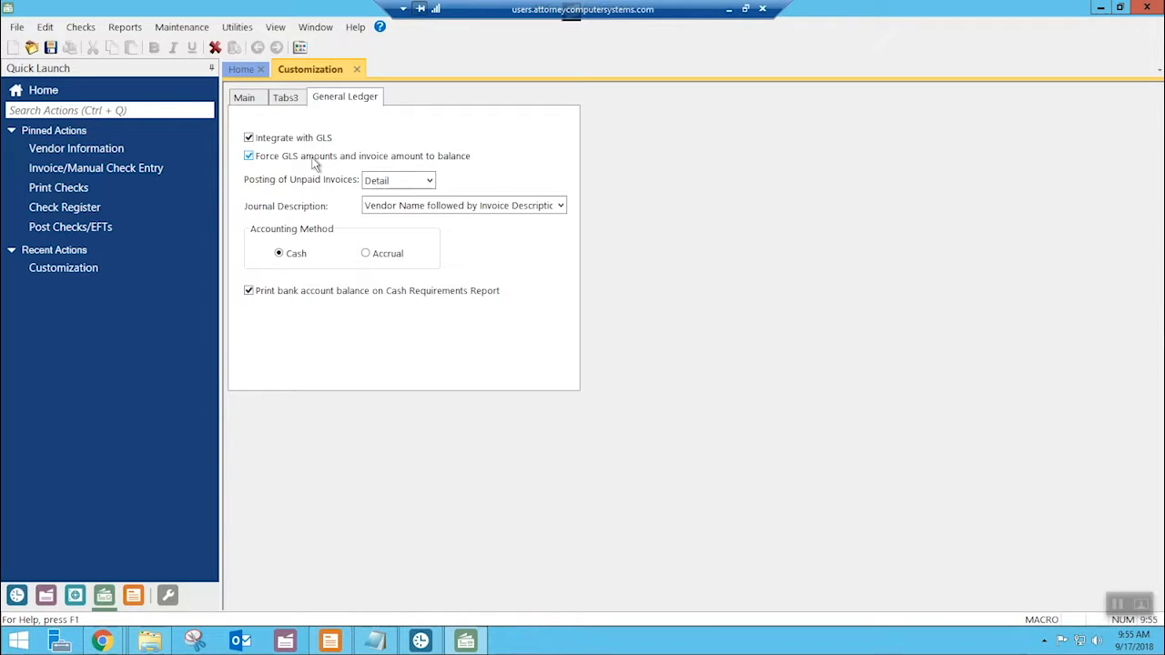
{"action": "left_click", "coordinate": [287, 101]}
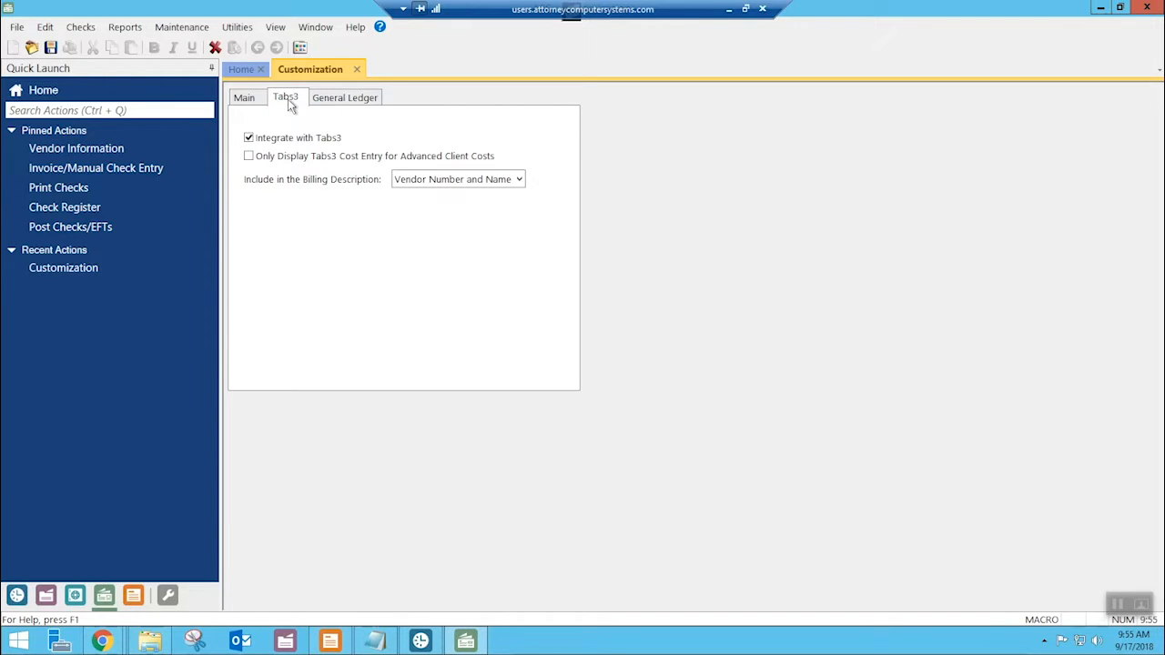
{"action": "left_click", "coordinate": [339, 100]}
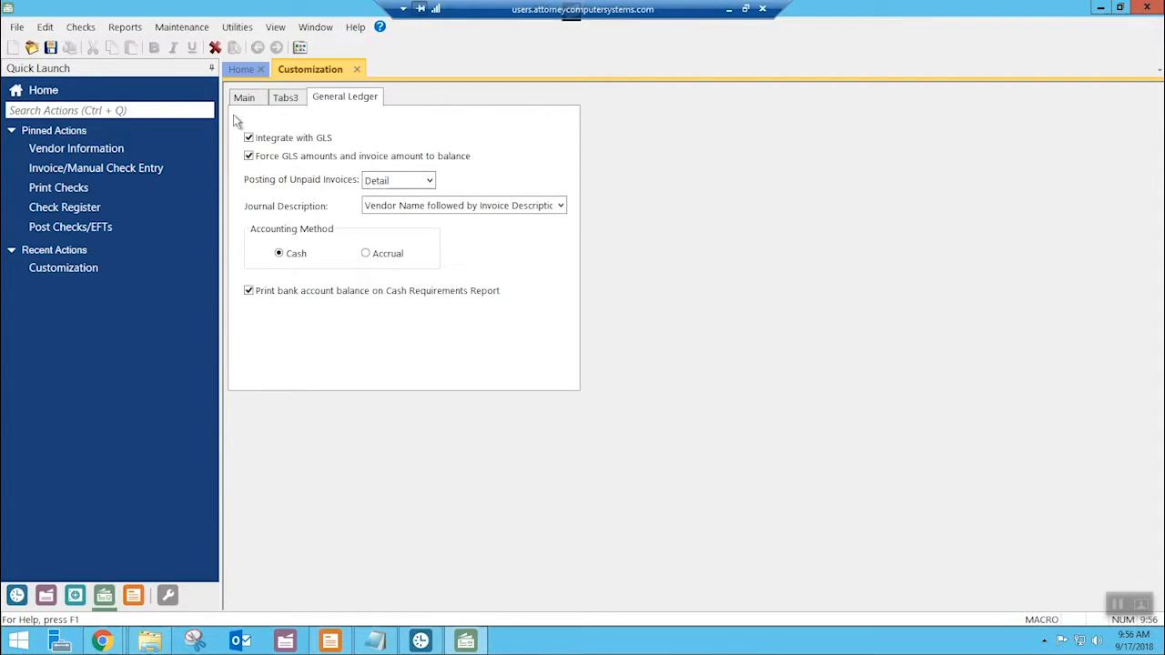
{"action": "left_click", "coordinate": [357, 69]}
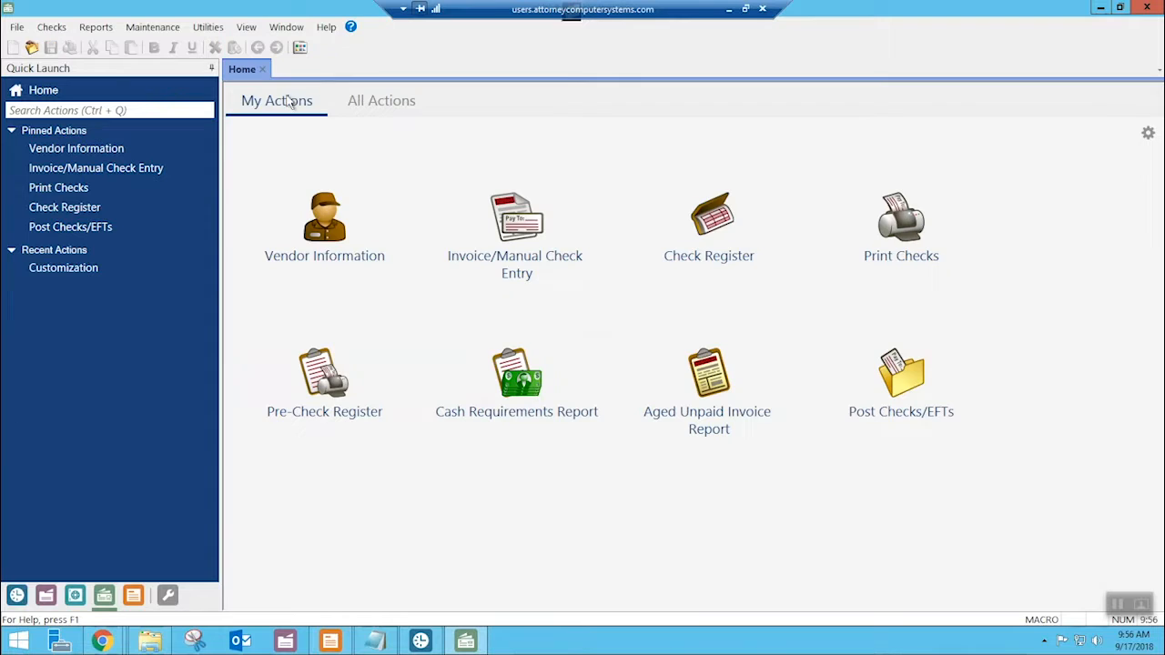
- In Accounts Payable, enter a new unpaid invoice for vendor 200, United Parcel Service, with its invoice number and an amount of 100.00
{"action": "left_click", "coordinate": [330, 642]}
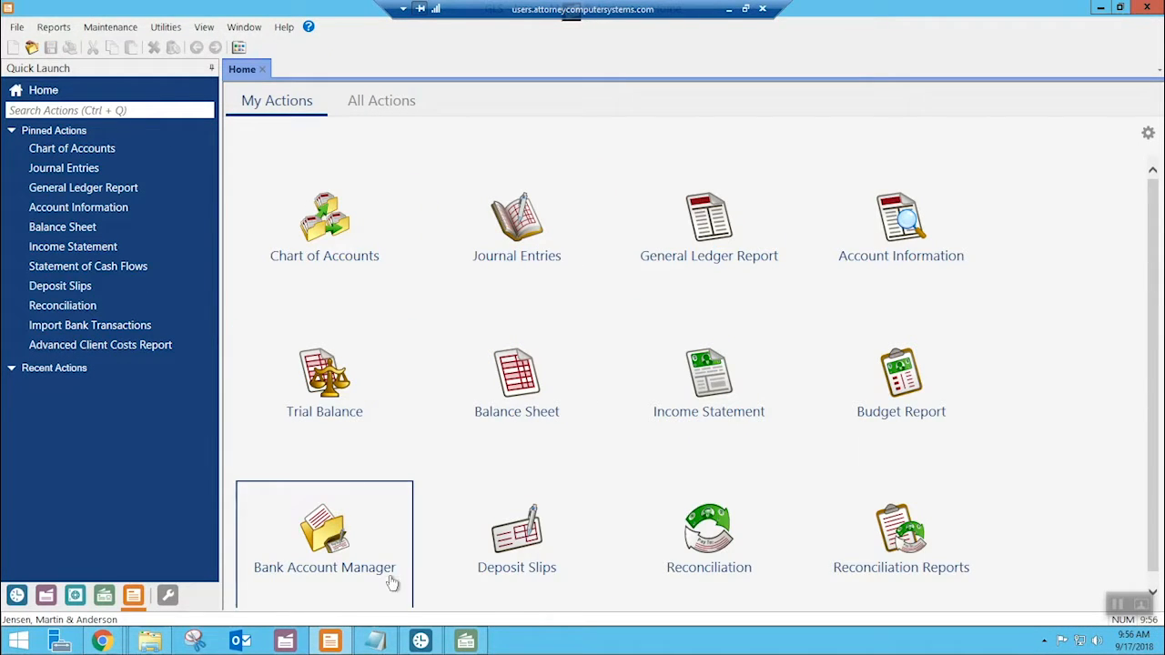
{"action": "left_click", "coordinate": [466, 642]}
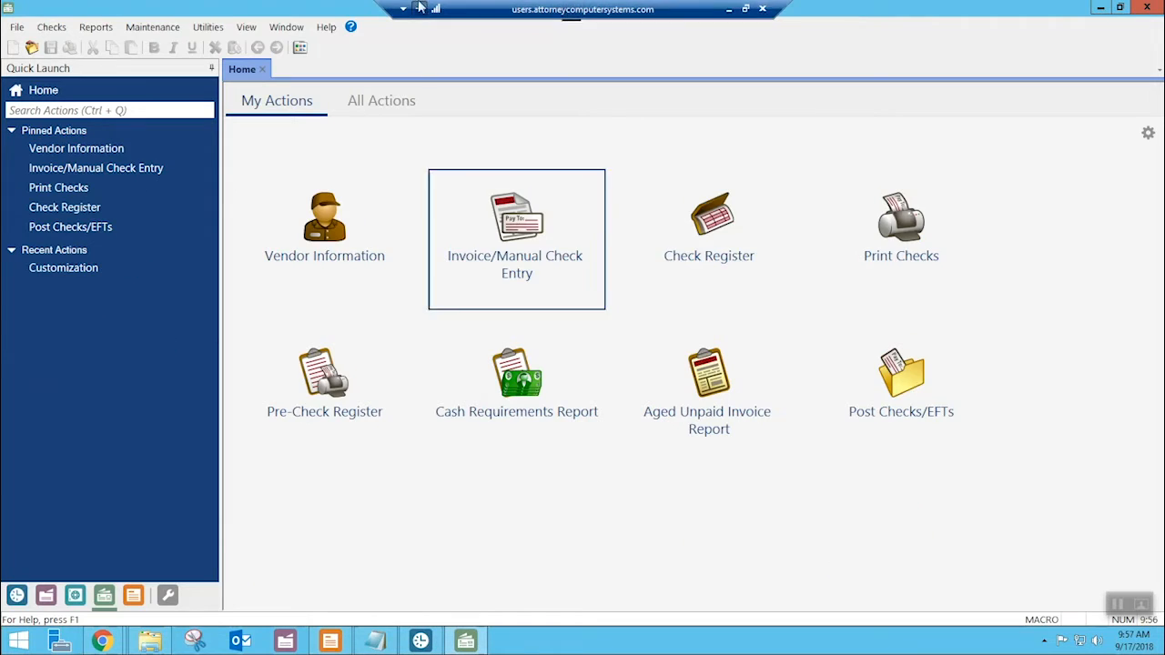
{"action": "left_click", "coordinate": [514, 210]}
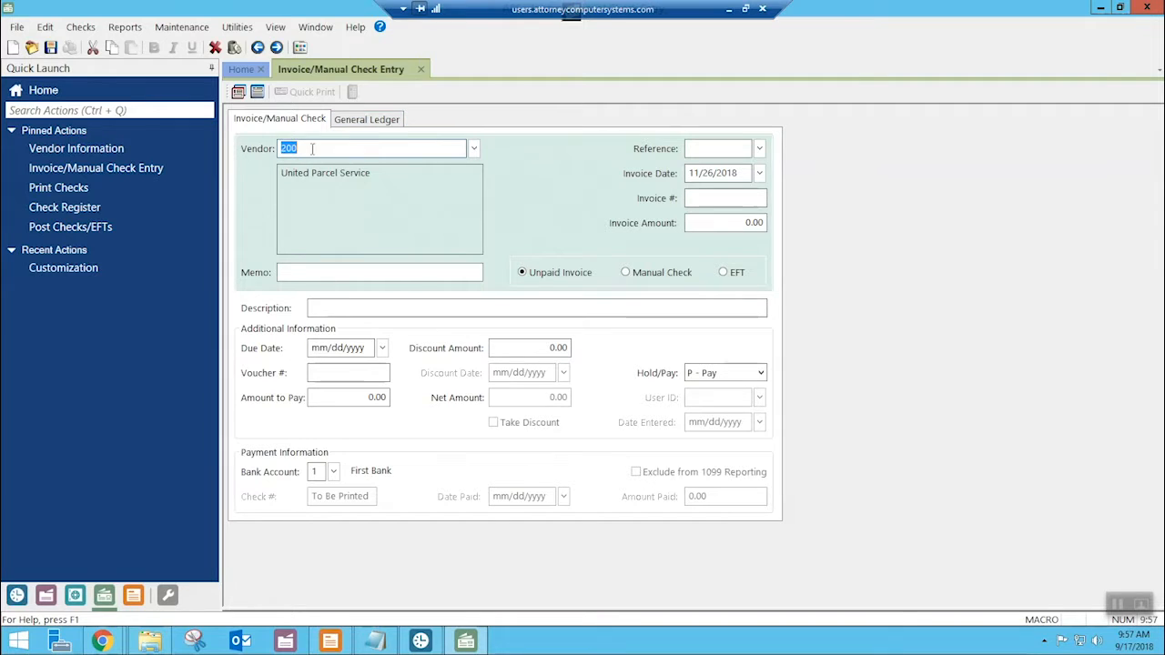
{"action": "key", "text": "Tab"}
{"action": "key", "text": "Tab"}
{"action": "key", "text": "Tab"}
{"action": "type", "text": "100"}
{"action": "key", "text": "Tab"}
{"action": "key", "text": "Tab"}
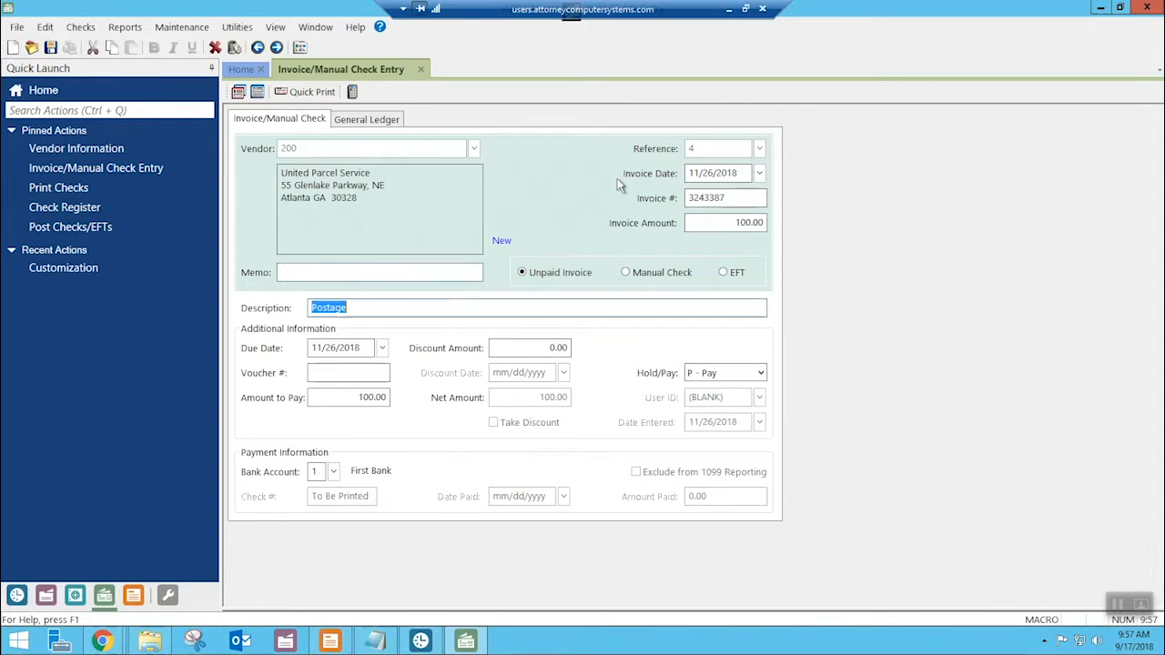
- Review the invoice's General Ledger distribution and set the Client Cost Advances line to 50.00, saving the line
{"action": "left_click", "coordinate": [358, 128]}
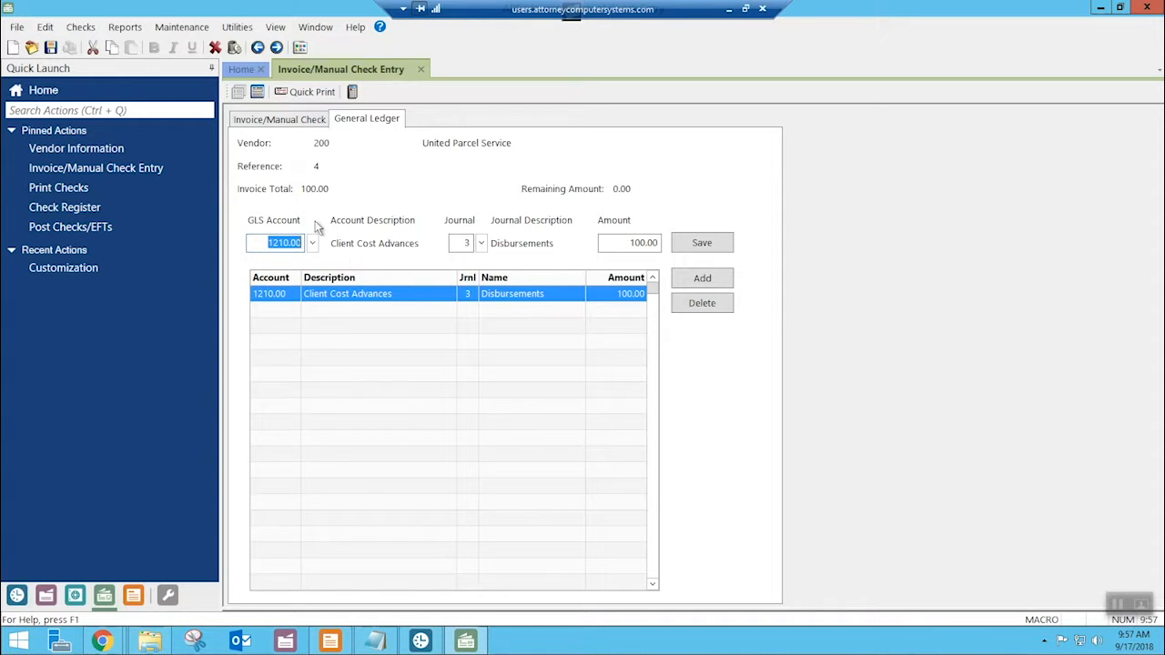
{"action": "left_click", "coordinate": [296, 120]}
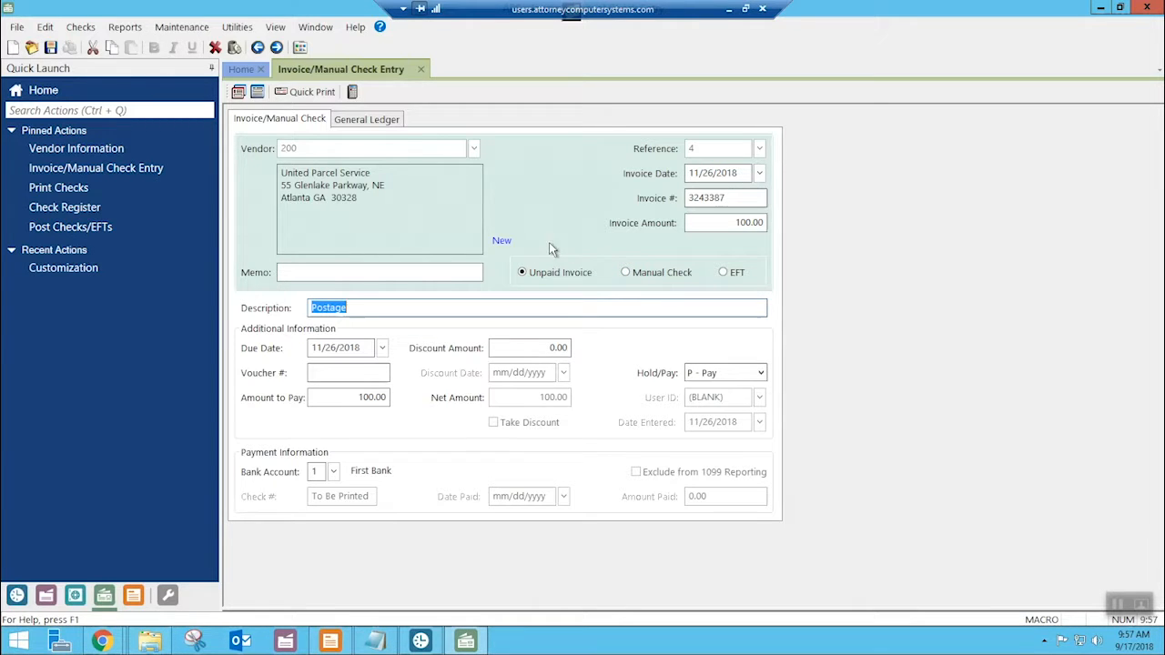
{"action": "left_click", "coordinate": [361, 119]}
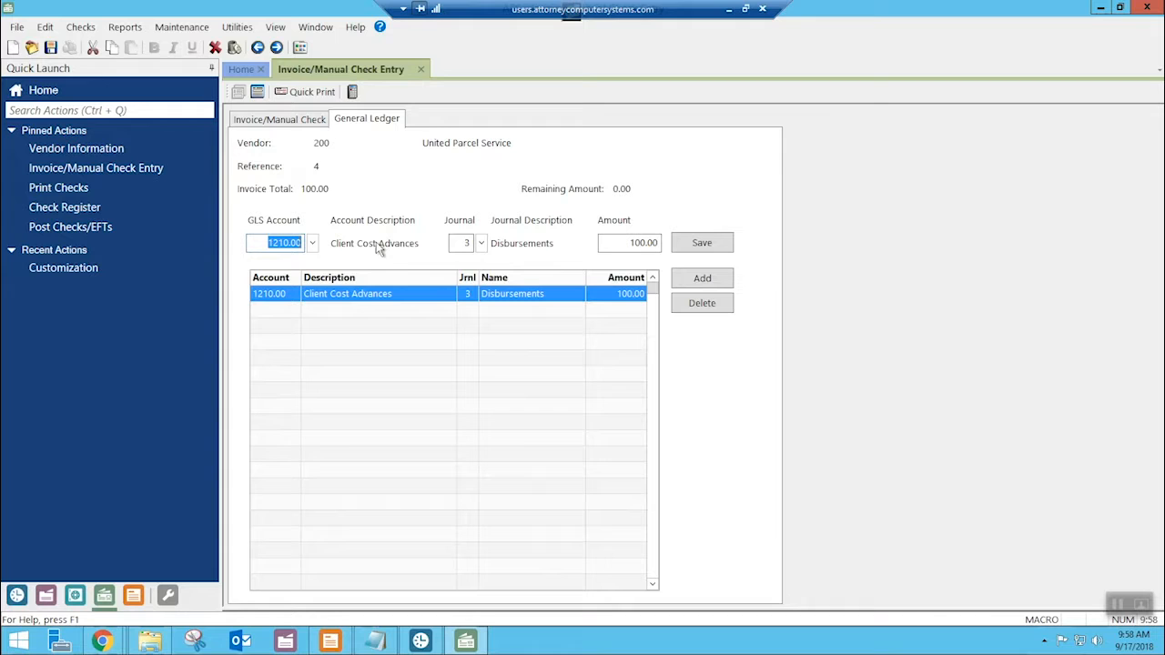
{"action": "left_click", "coordinate": [658, 242]}
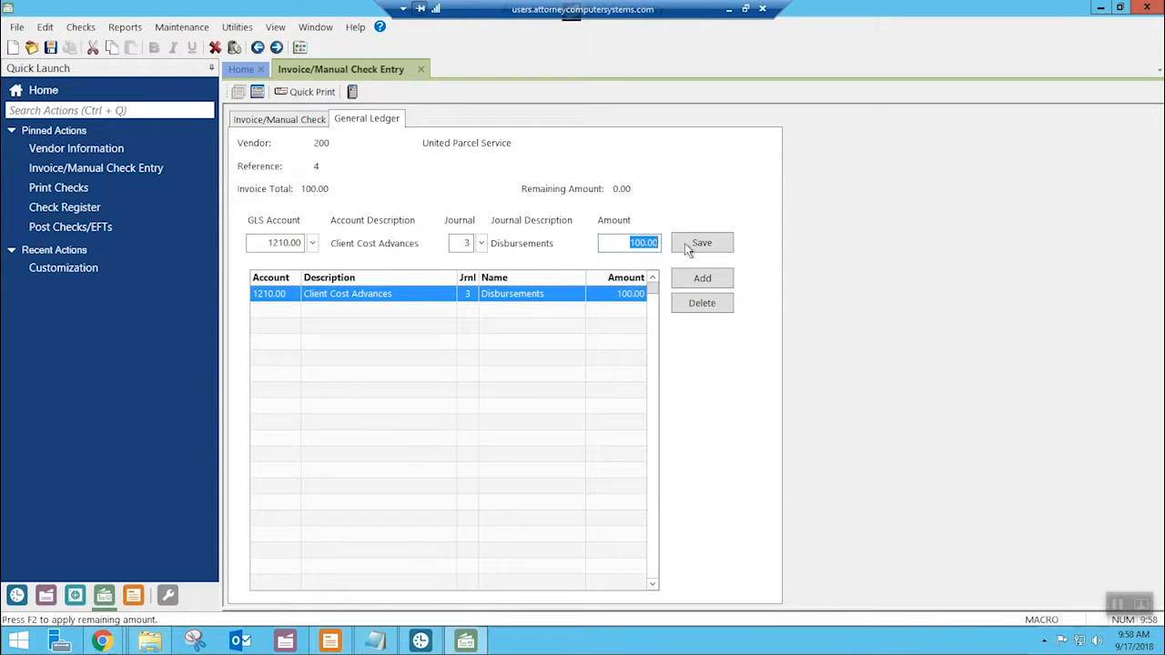
{"action": "type", "text": "5000"}
{"action": "key", "text": "BackSpace"}
{"action": "key", "text": "BackSpace"}
{"action": "left_click", "coordinate": [694, 242]}
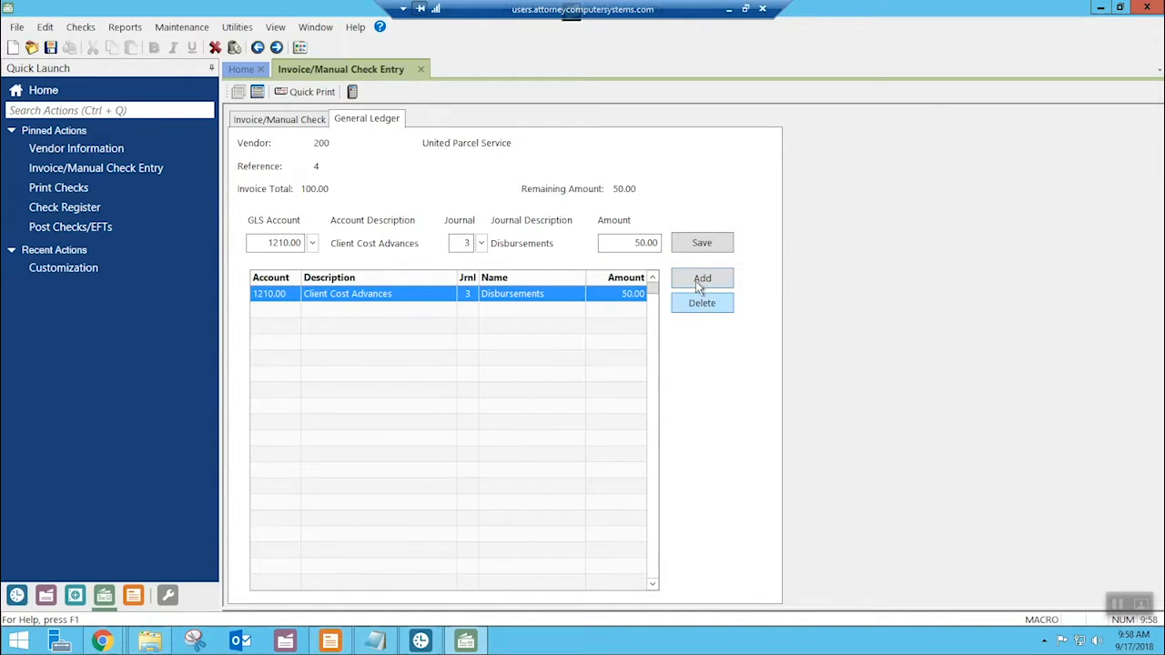
- Add a second General Ledger distribution line for the Postage account with an amount of 50.00 and save it
{"action": "left_click", "coordinate": [702, 279]}
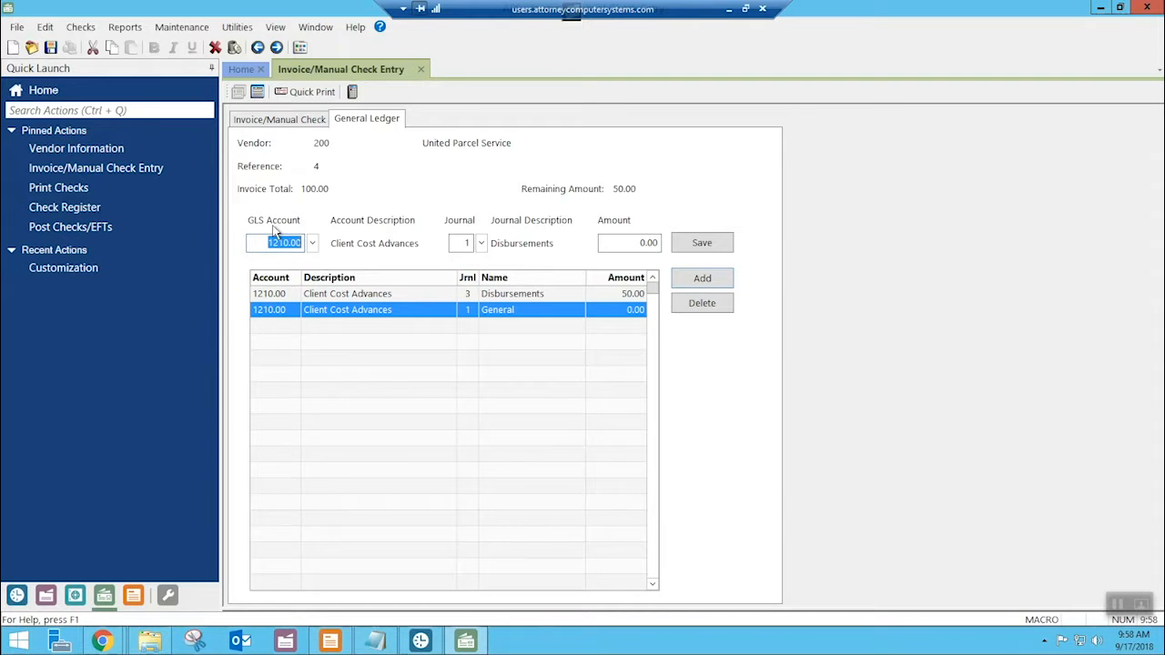
{"action": "type", "text": "po"}
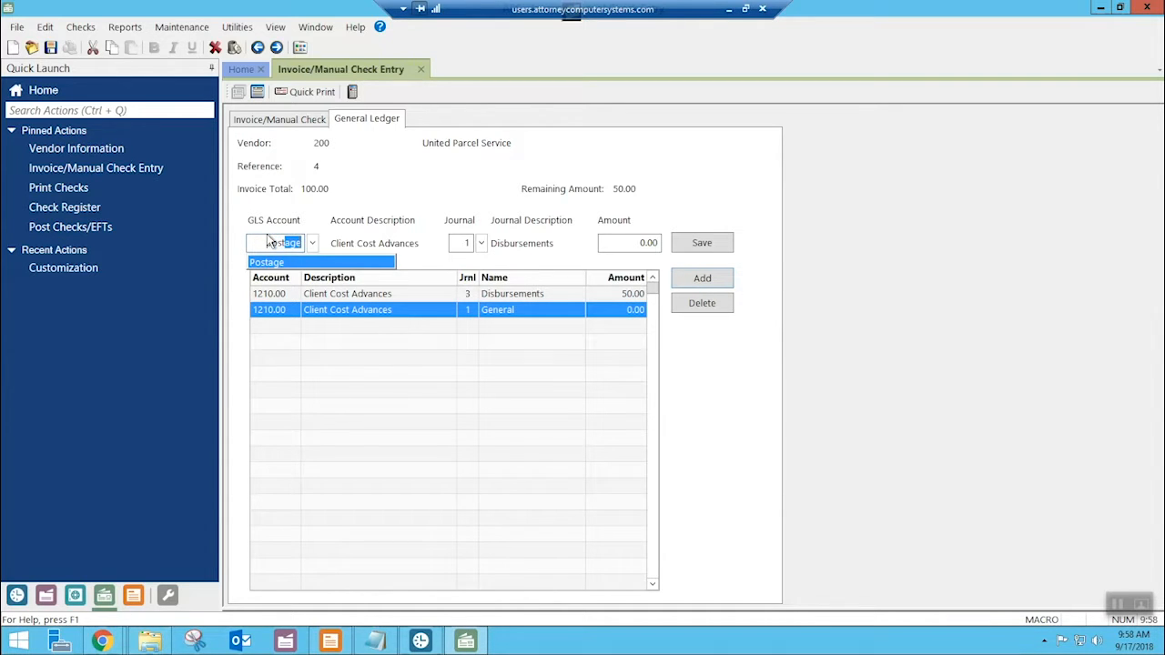
{"action": "key", "text": "Tab"}
{"action": "left_click", "coordinate": [641, 244]}
{"action": "type", "text": "50"}
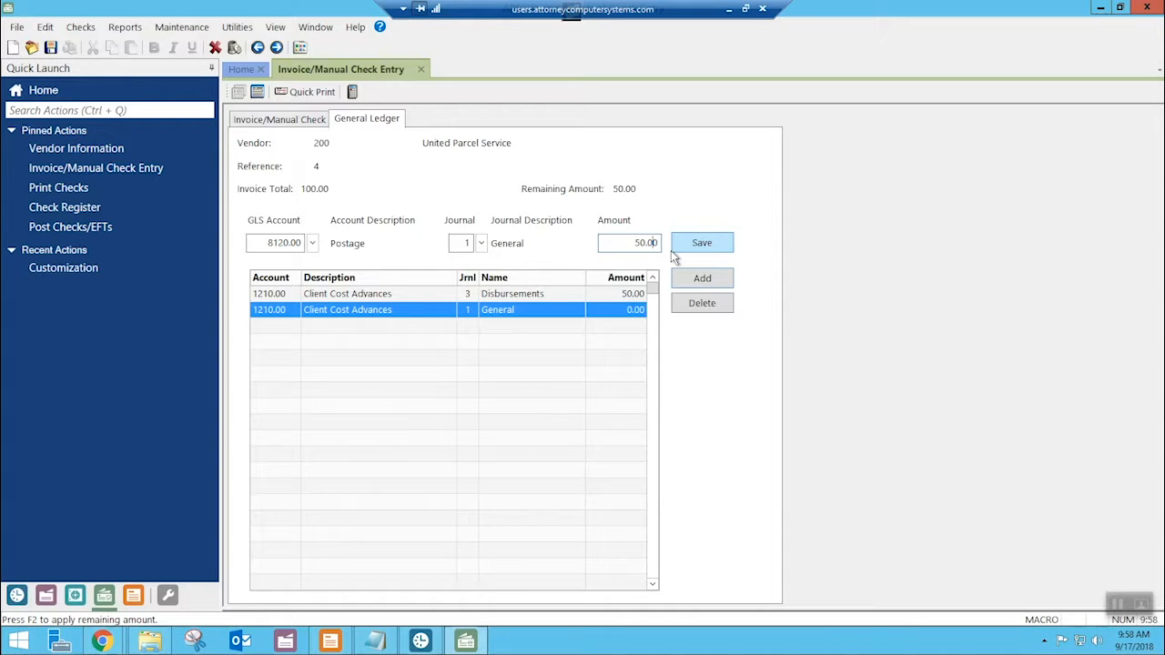
{"action": "left_click", "coordinate": [701, 242]}
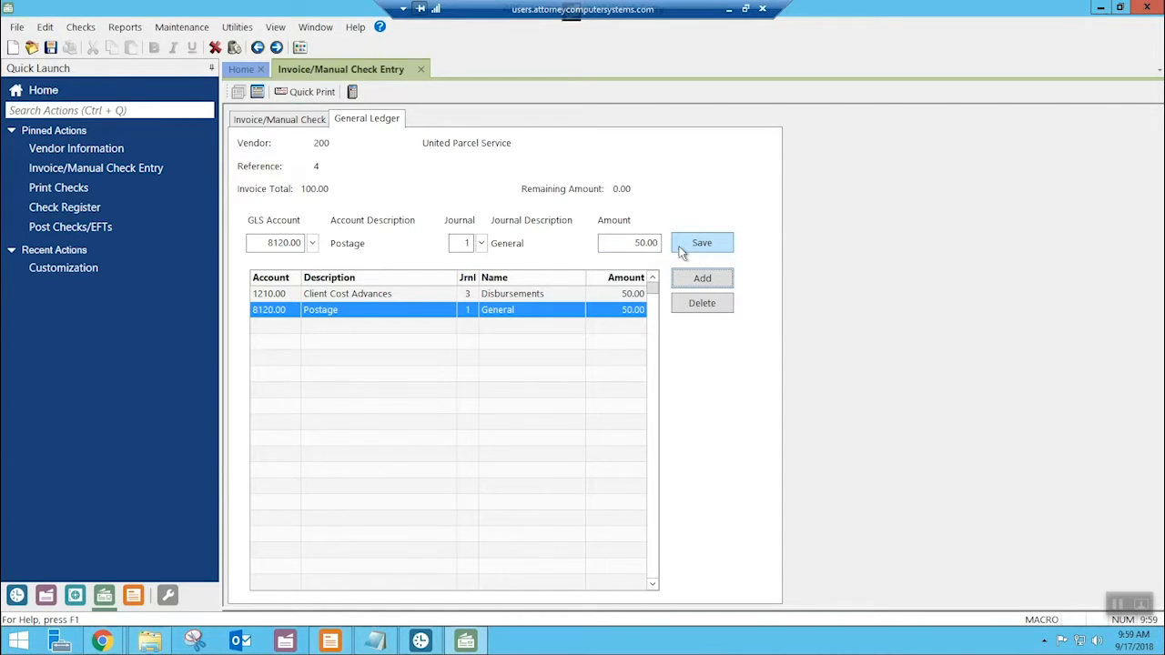
- Save the invoice and record a 50.00 miscellaneous advance for the preselected client in Cost Entry, closing Cost Entry once saved
{"action": "left_click", "coordinate": [51, 47]}
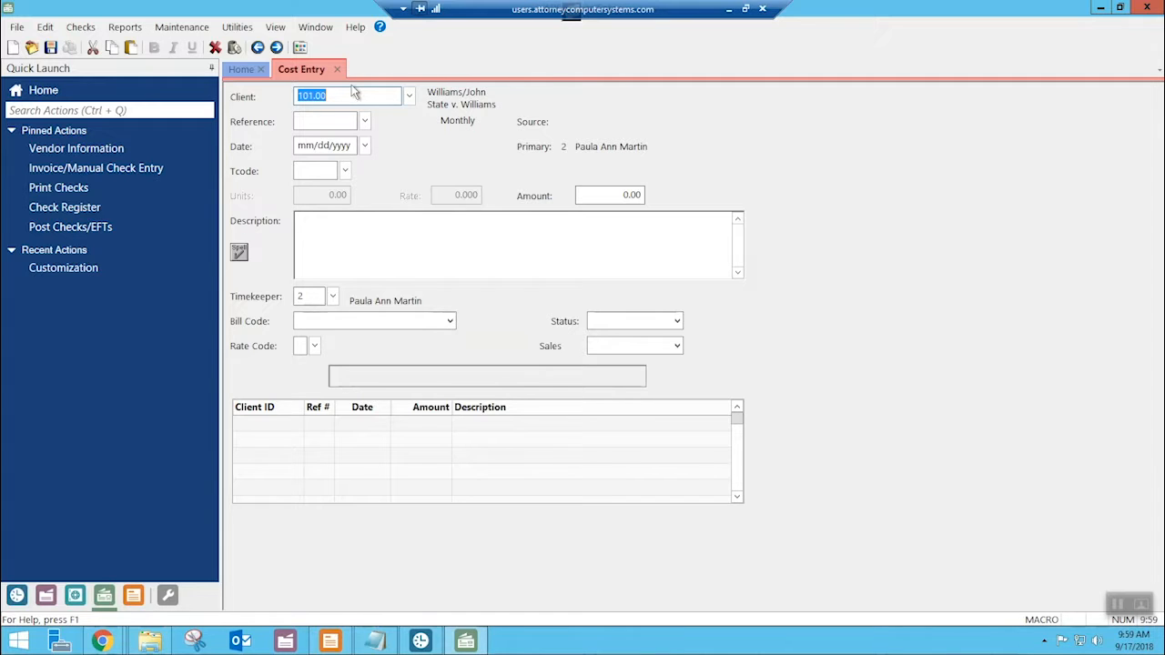
{"action": "key", "text": "Tab"}
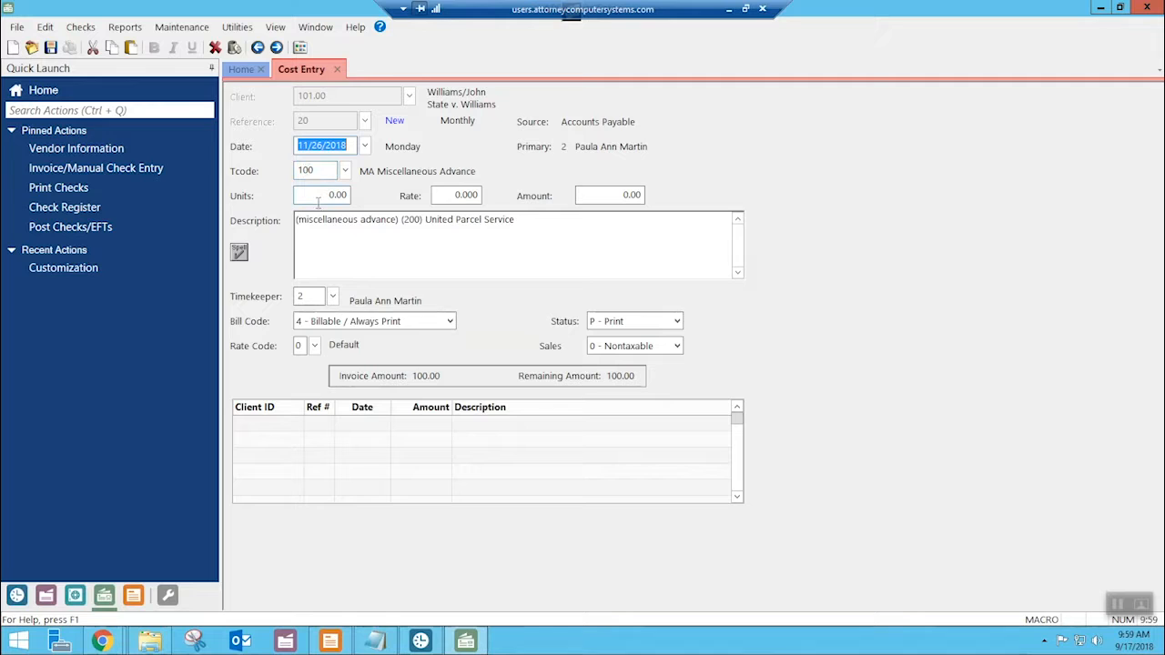
{"action": "left_click", "coordinate": [599, 196]}
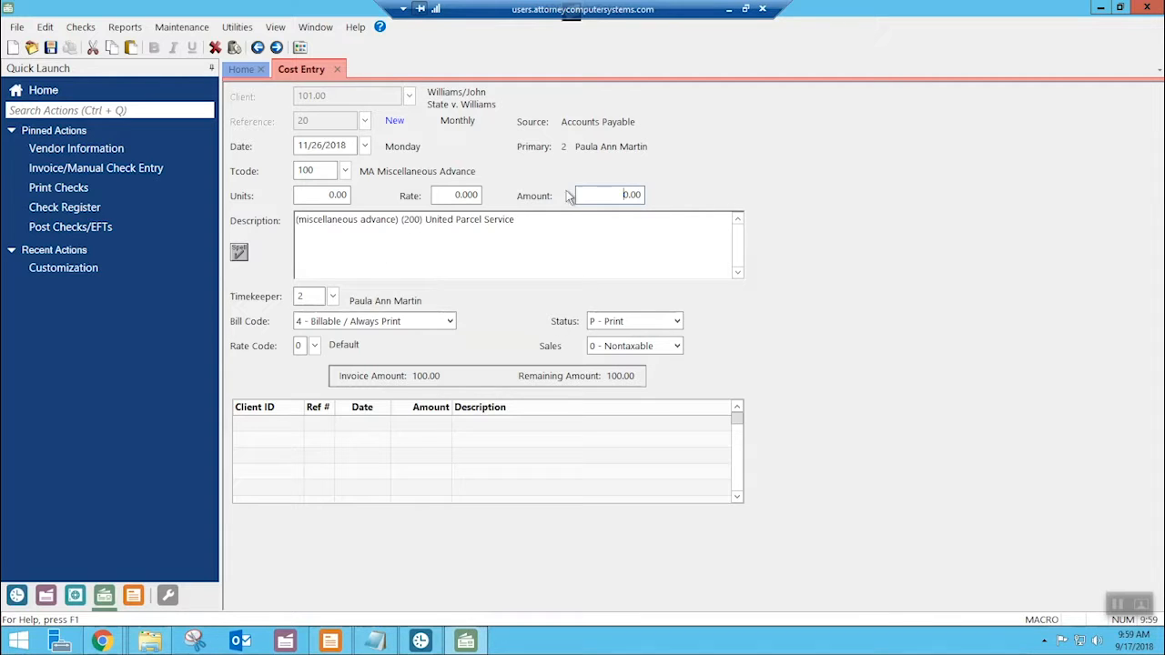
{"action": "double_click", "coordinate": [628, 195]}
{"action": "type", "text": "50"}
{"action": "key", "text": "Tab"}
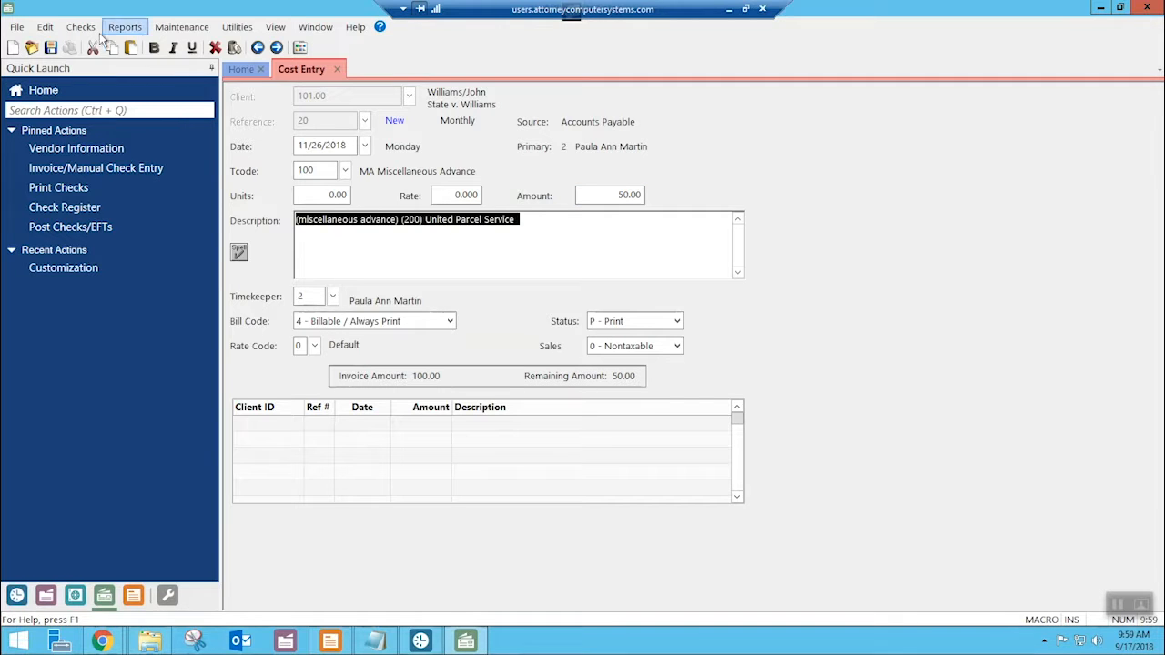
{"action": "left_click", "coordinate": [51, 48]}
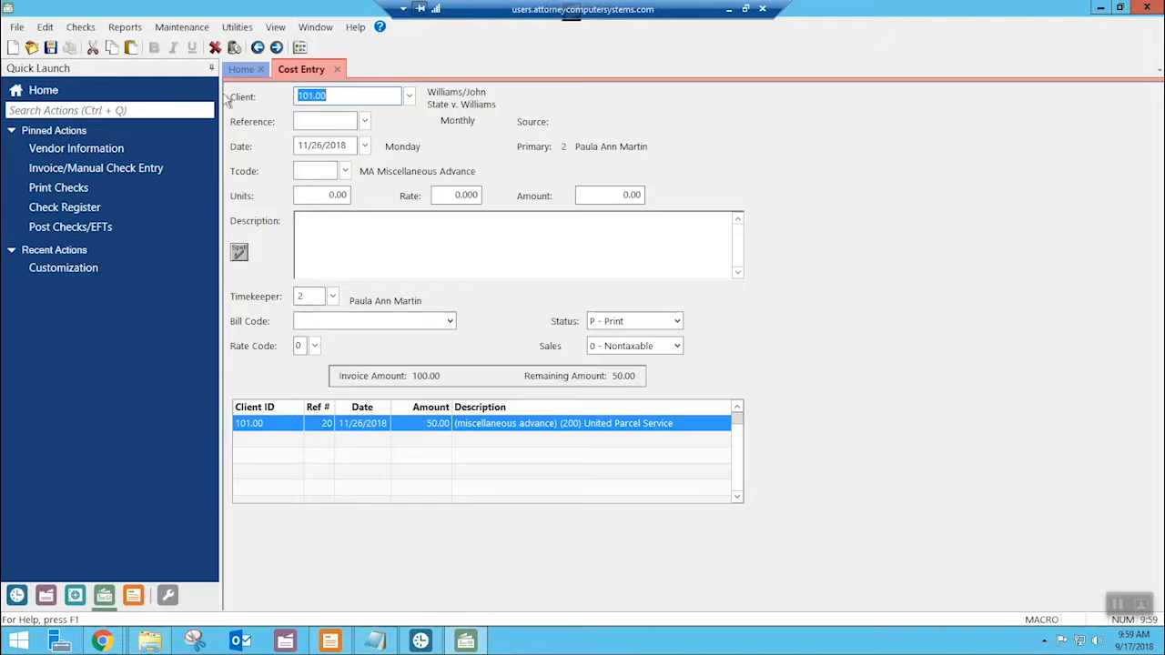
{"action": "left_click", "coordinate": [337, 71]}
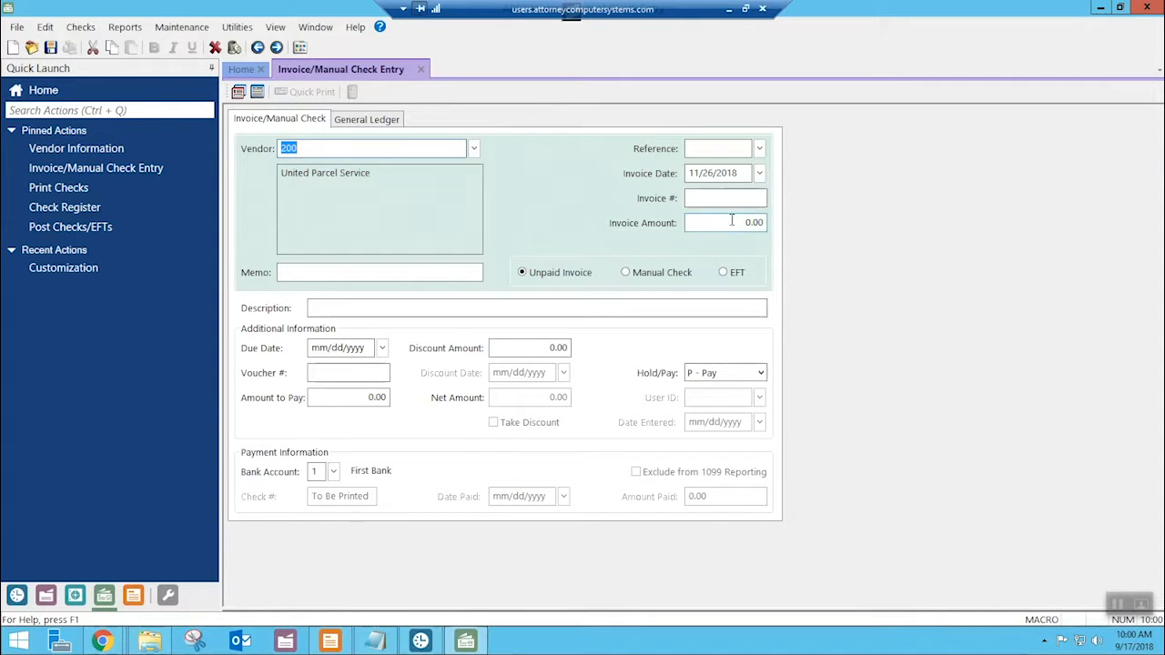
- Start another United Parcel Service invoice to examine its default General Ledger distribution, closing it unsaved and cancelling the Invoice Verification List
{"action": "key", "text": "Tab"}
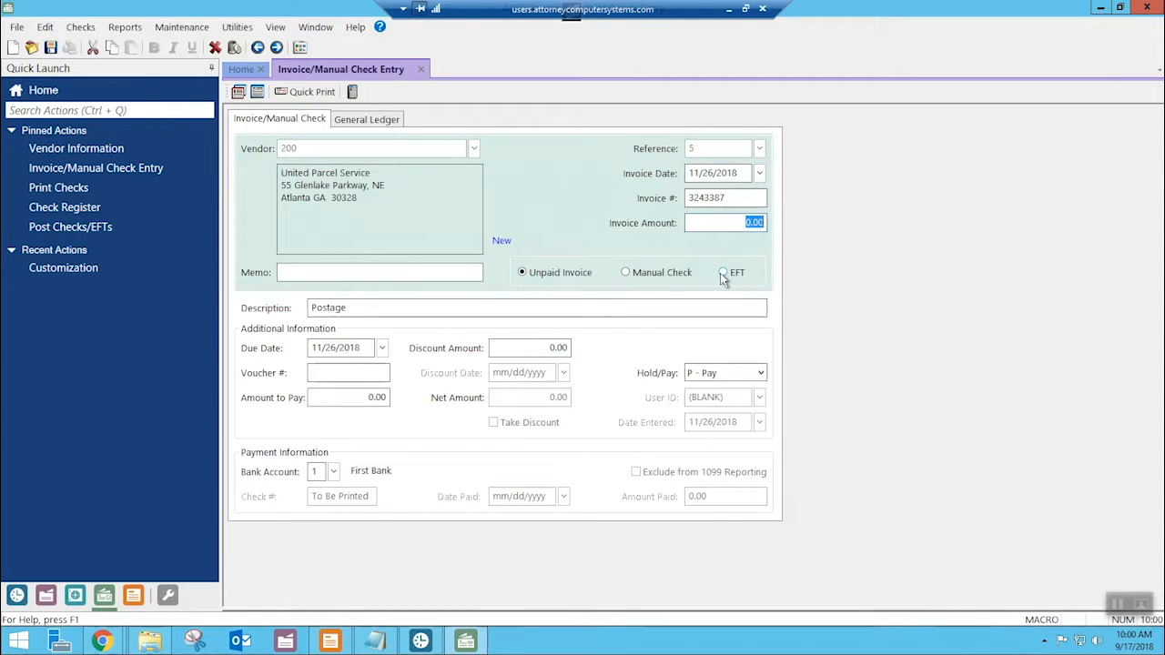
{"action": "left_click", "coordinate": [363, 121]}
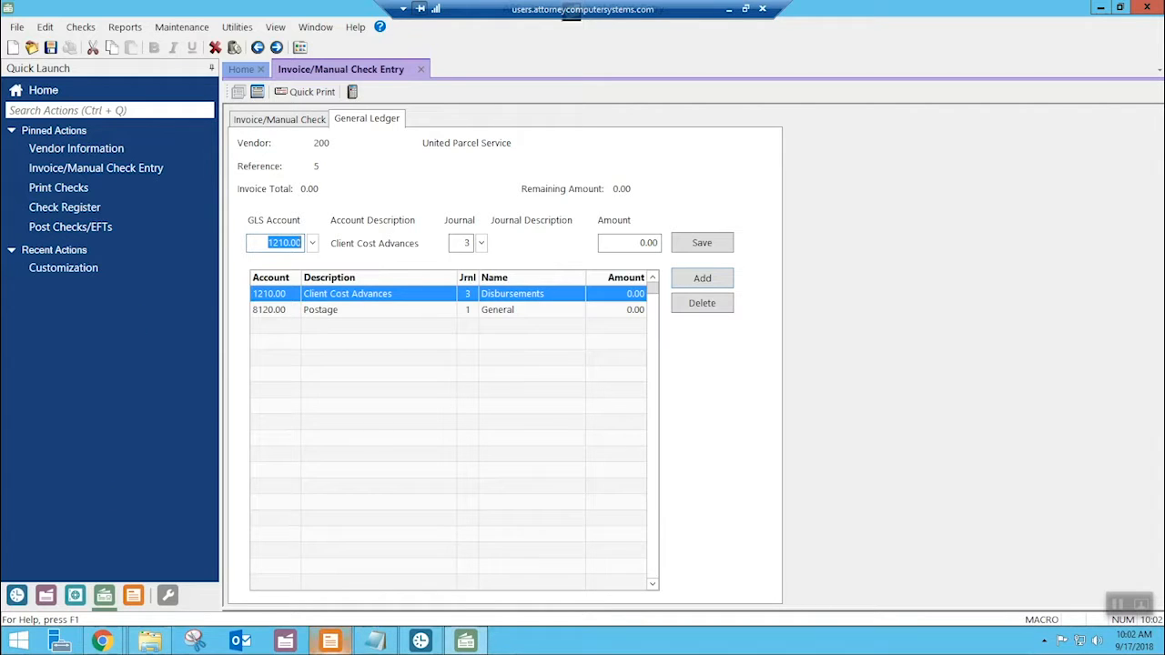
{"action": "left_click", "coordinate": [330, 641]}
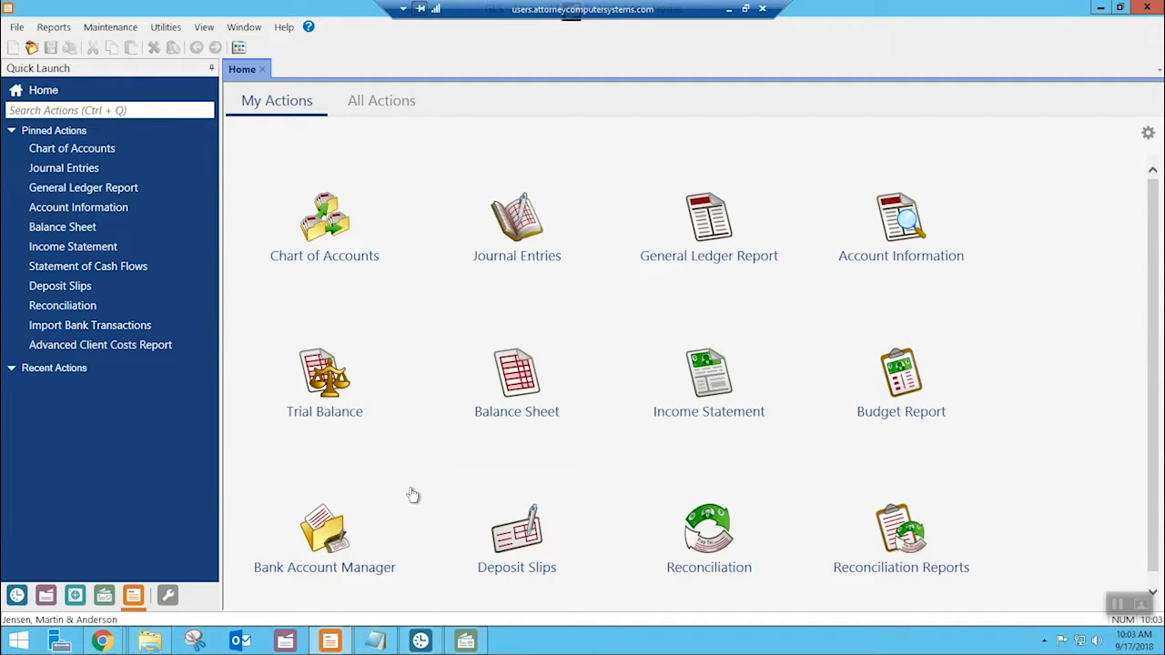
{"action": "left_click", "coordinate": [372, 643]}
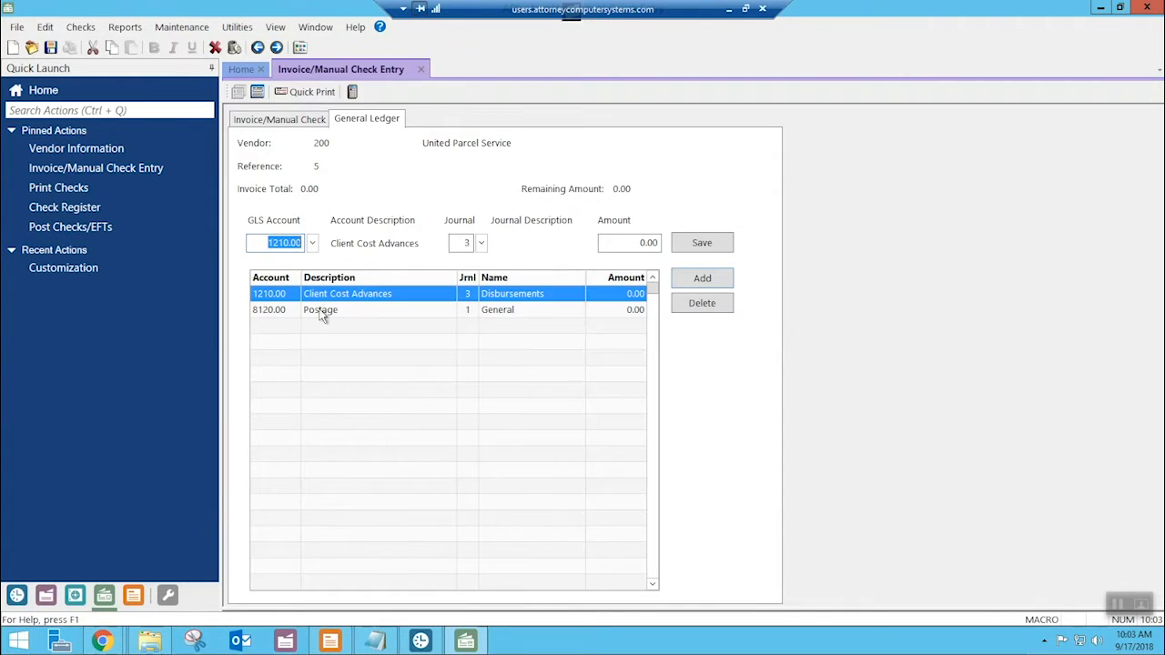
{"action": "left_click", "coordinate": [421, 70]}
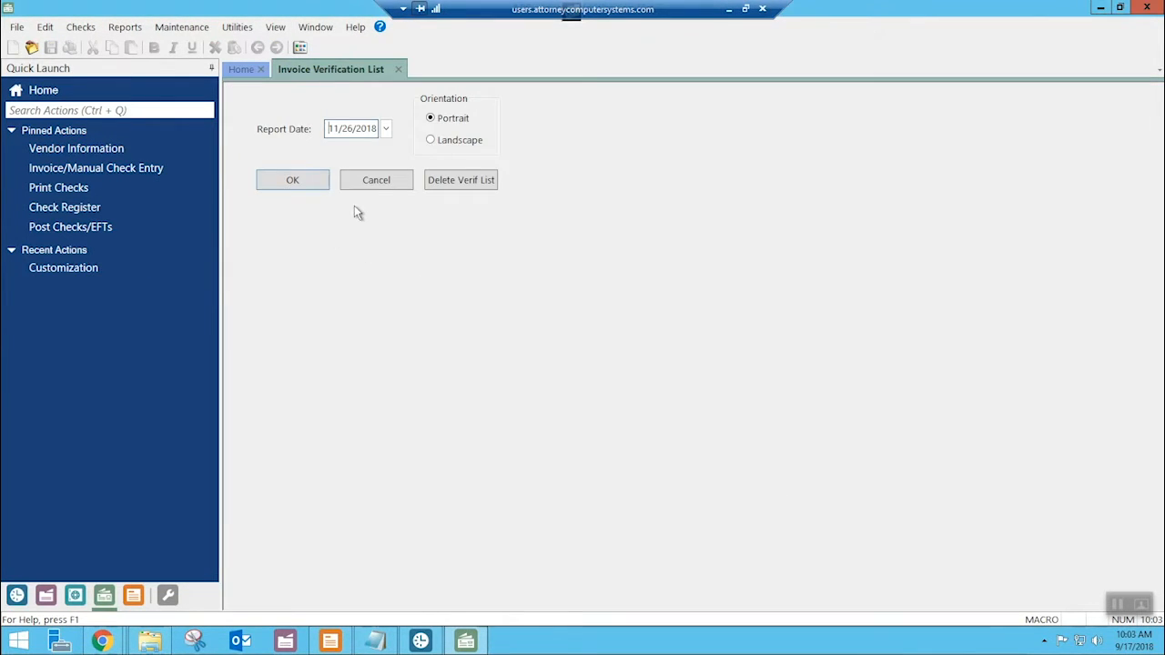
{"action": "left_click", "coordinate": [376, 179]}
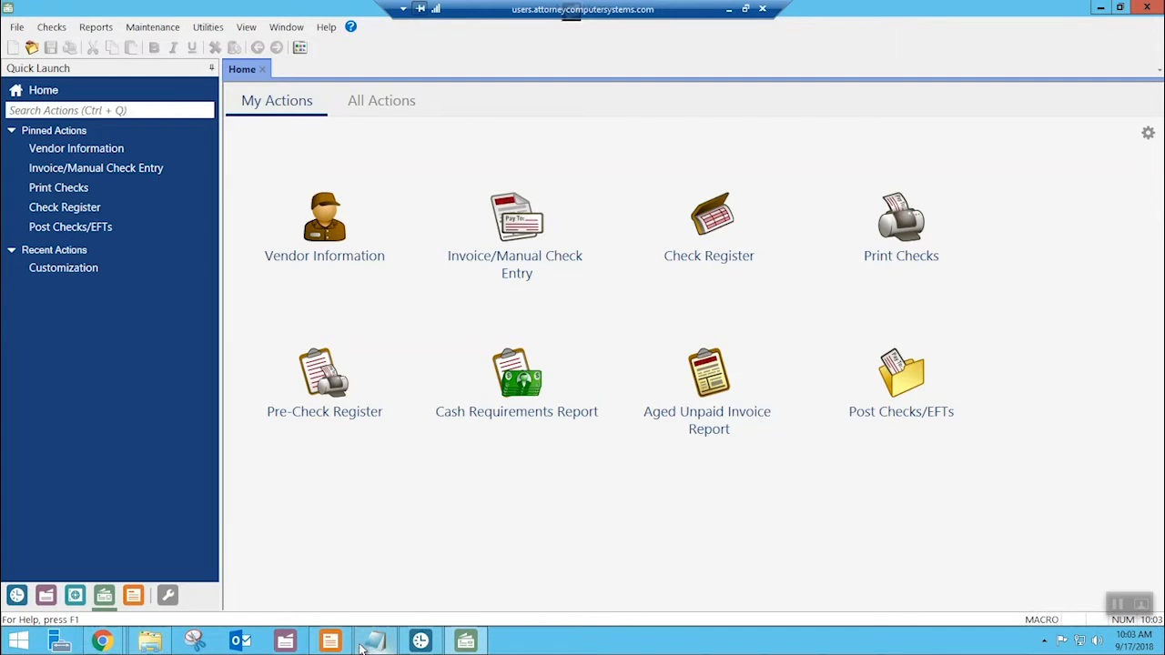
- Switch to General Ledger (GLS) and run the Advanced Client Costs Report
{"action": "left_click", "coordinate": [330, 641]}
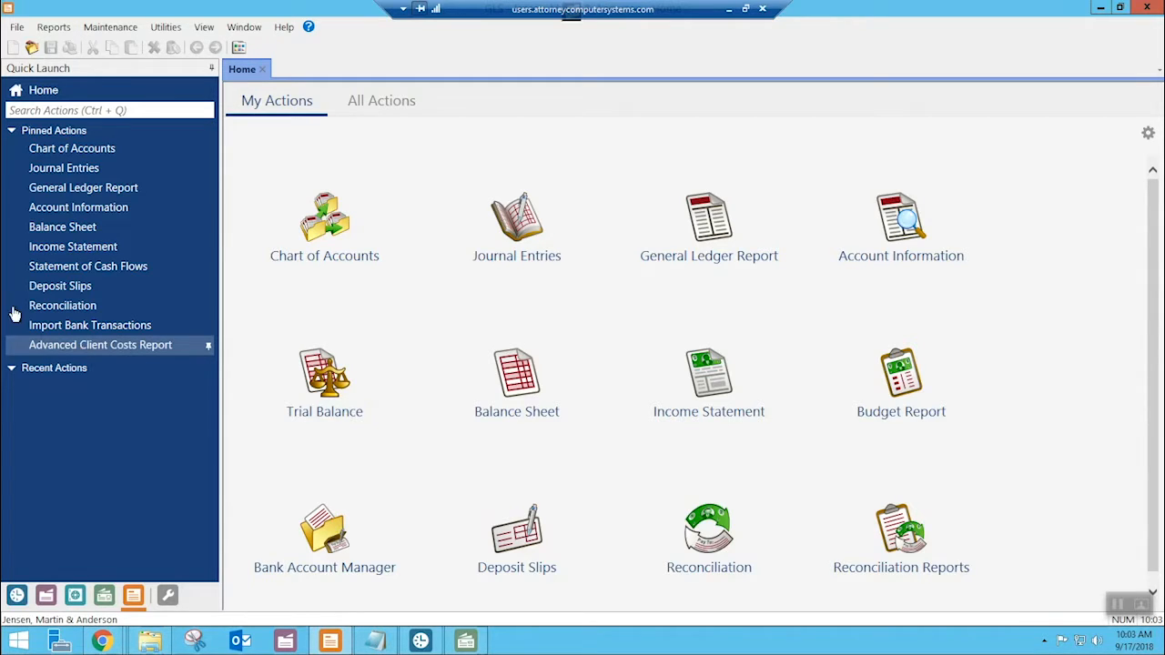
{"action": "left_click", "coordinate": [57, 352]}
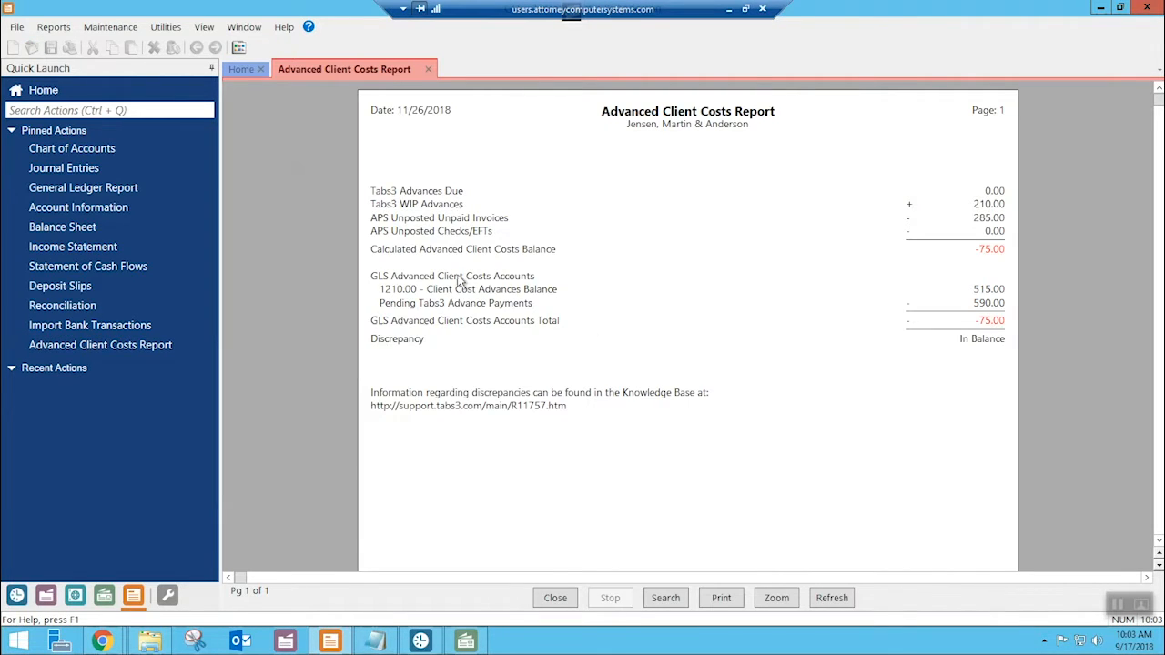